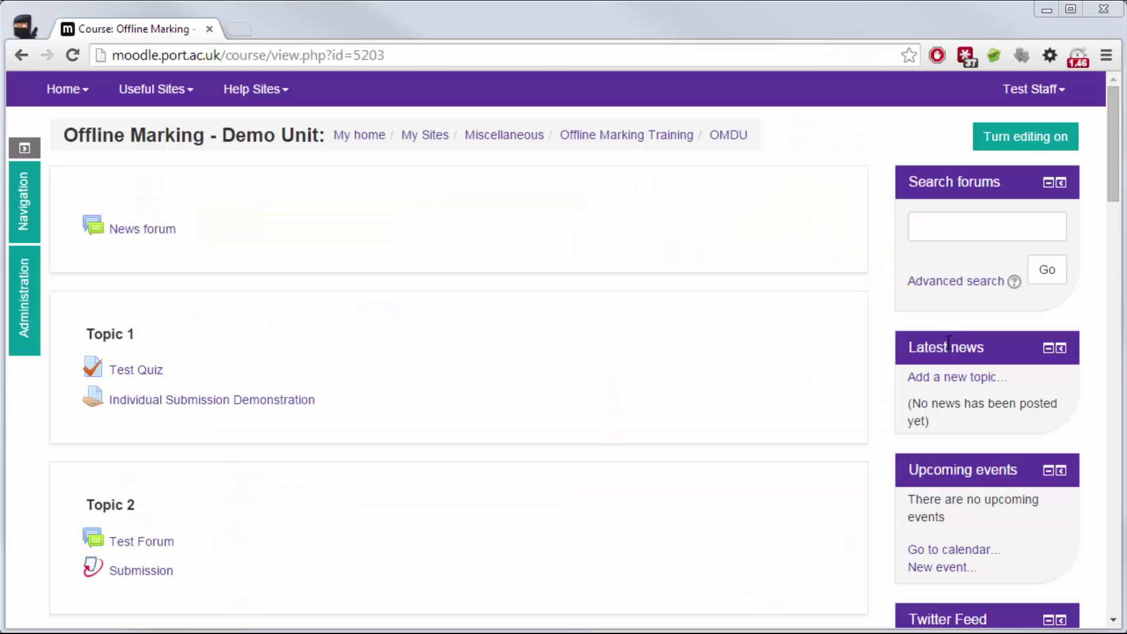
With editing turned on, choose Turnitin Assignment from Topic 1's activity chooser and add it.
click(1016, 144)
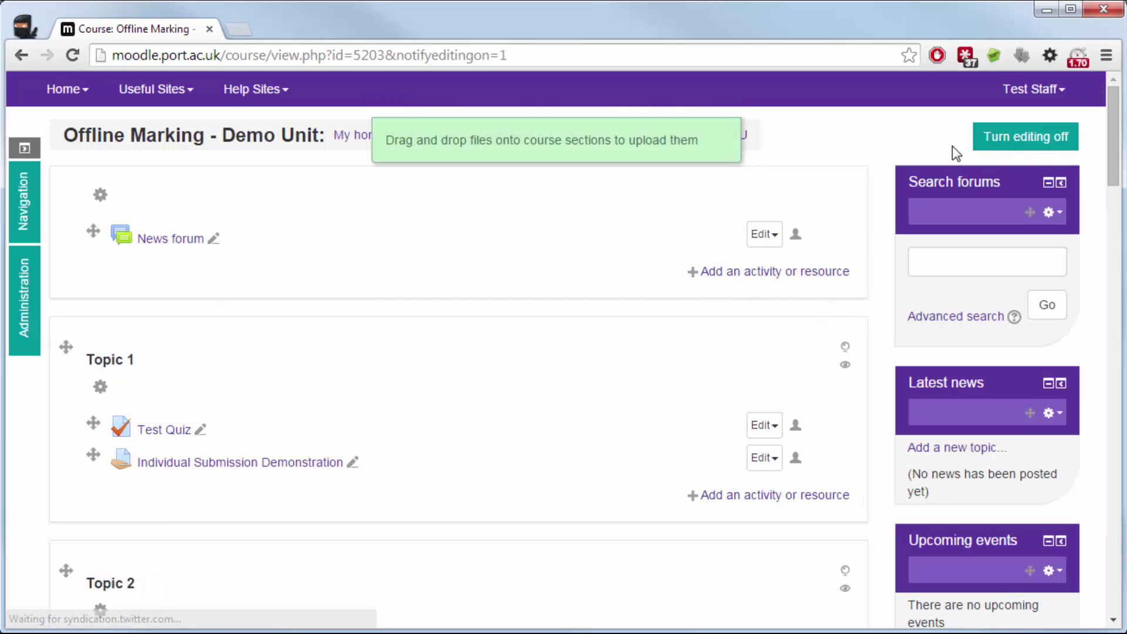
click(822, 496)
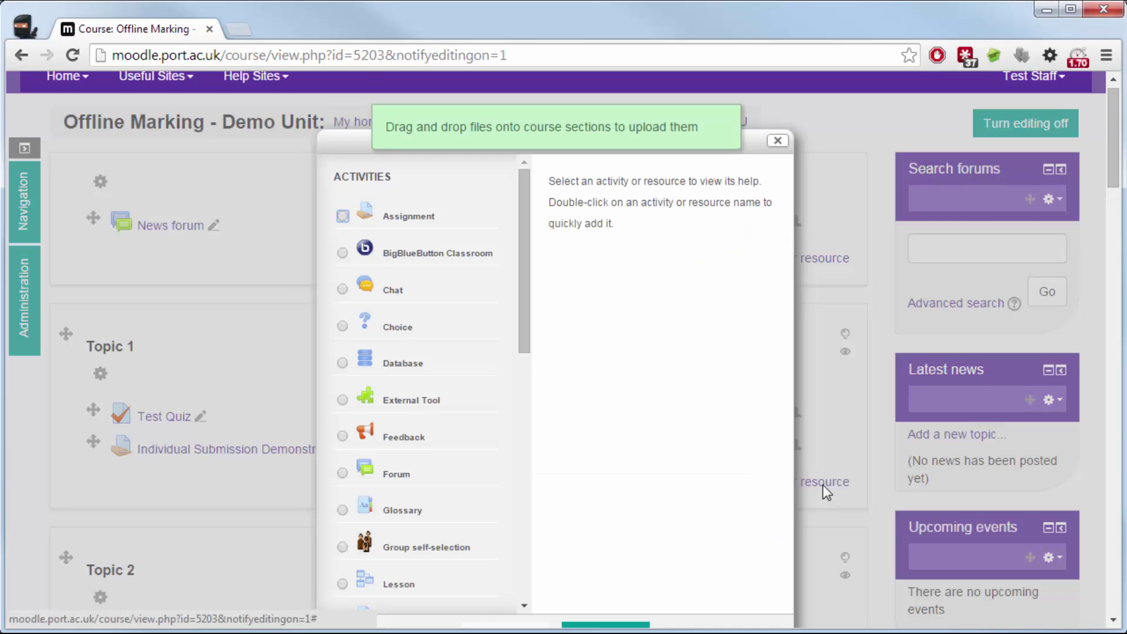
drag(522, 302, 523, 481)
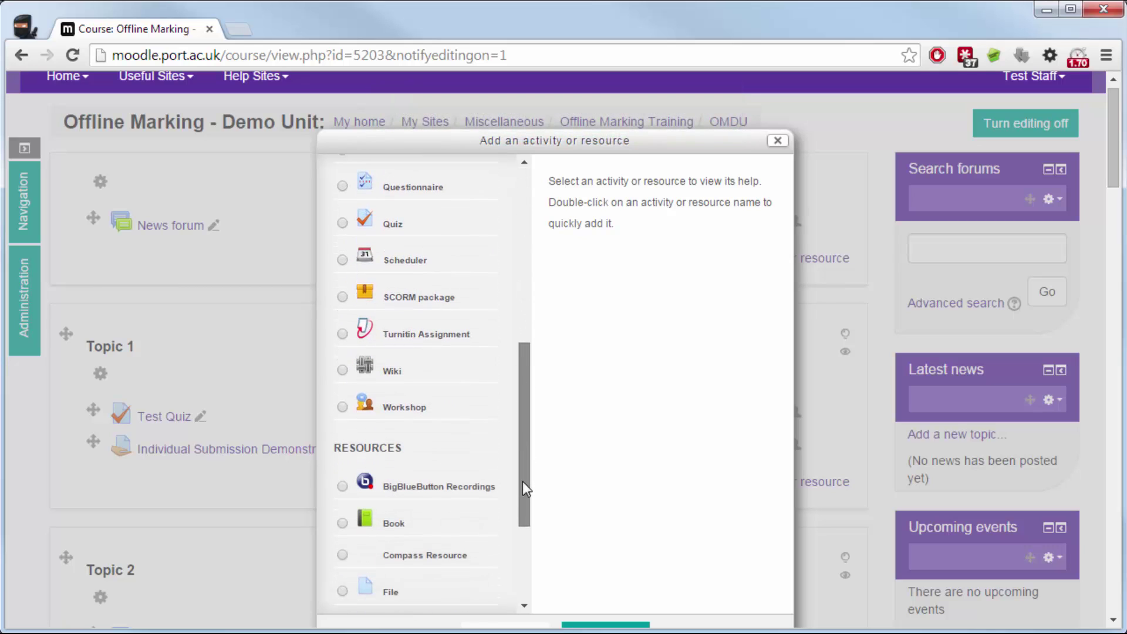
click(407, 348)
scroll(616, 498, down, 1)
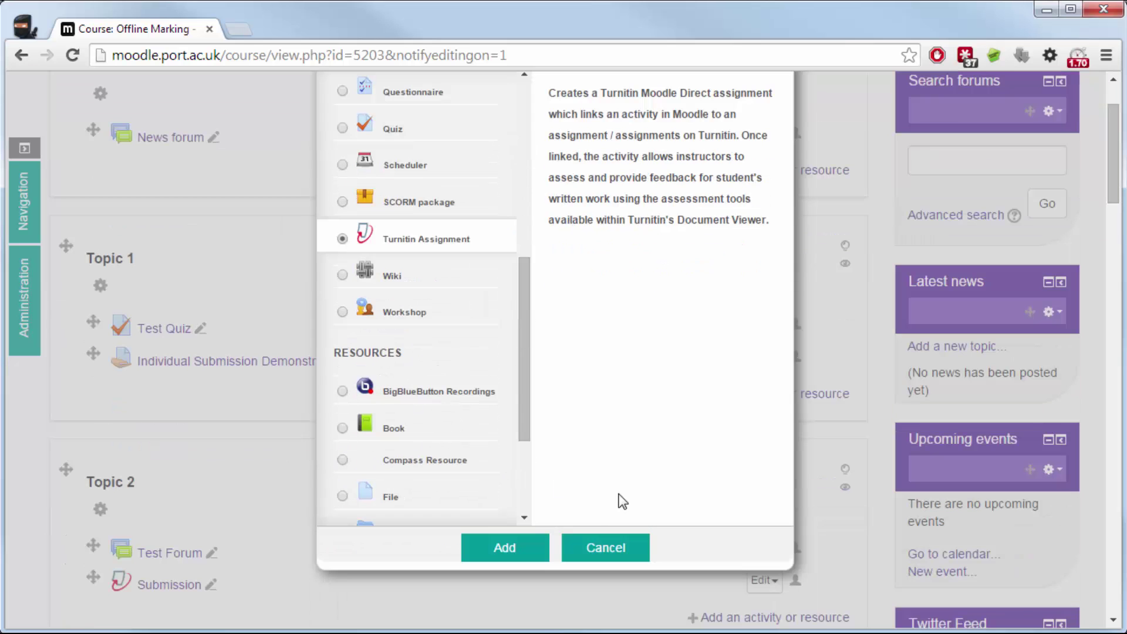
click(532, 547)
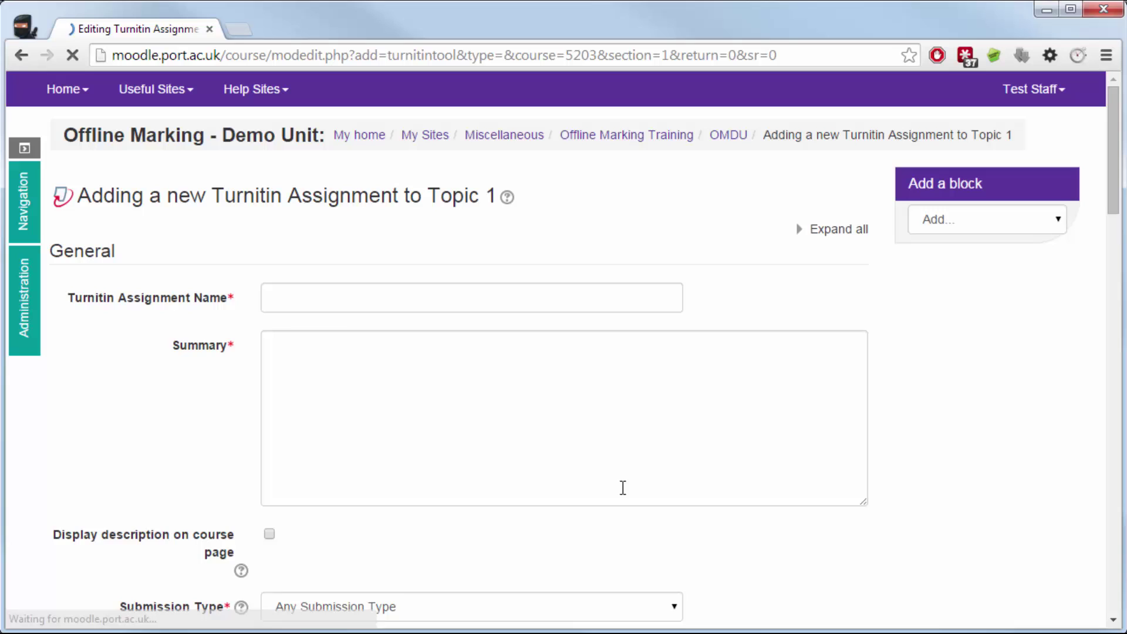
Name the assignment 'Assessment' with the summary 'Please submit here'.
click(436, 301)
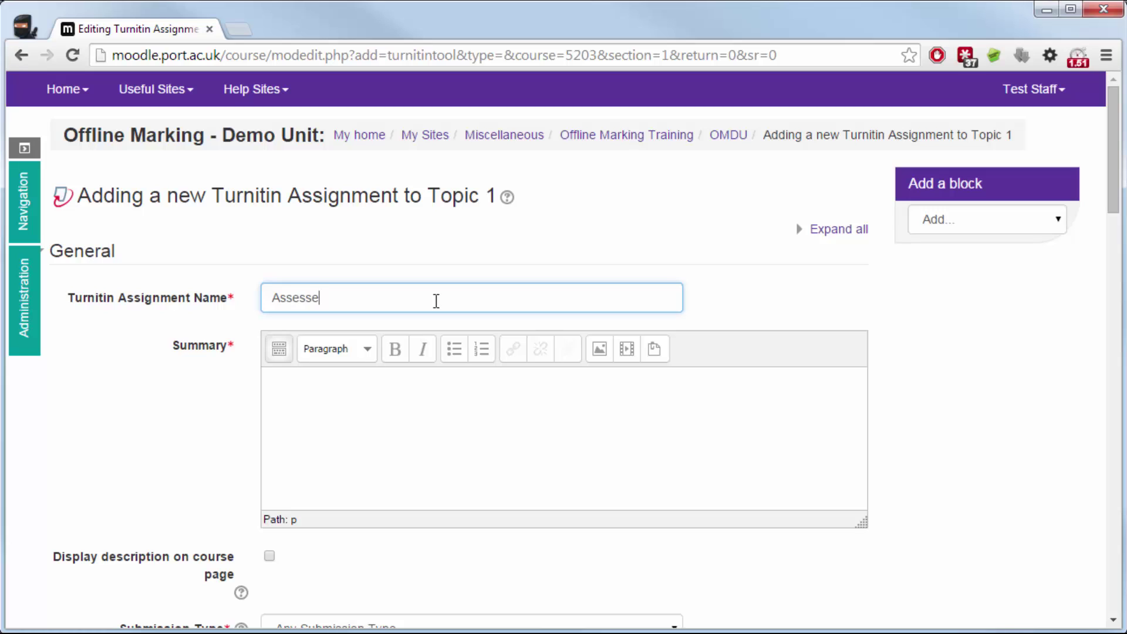
text(Assessment)
click(546, 498)
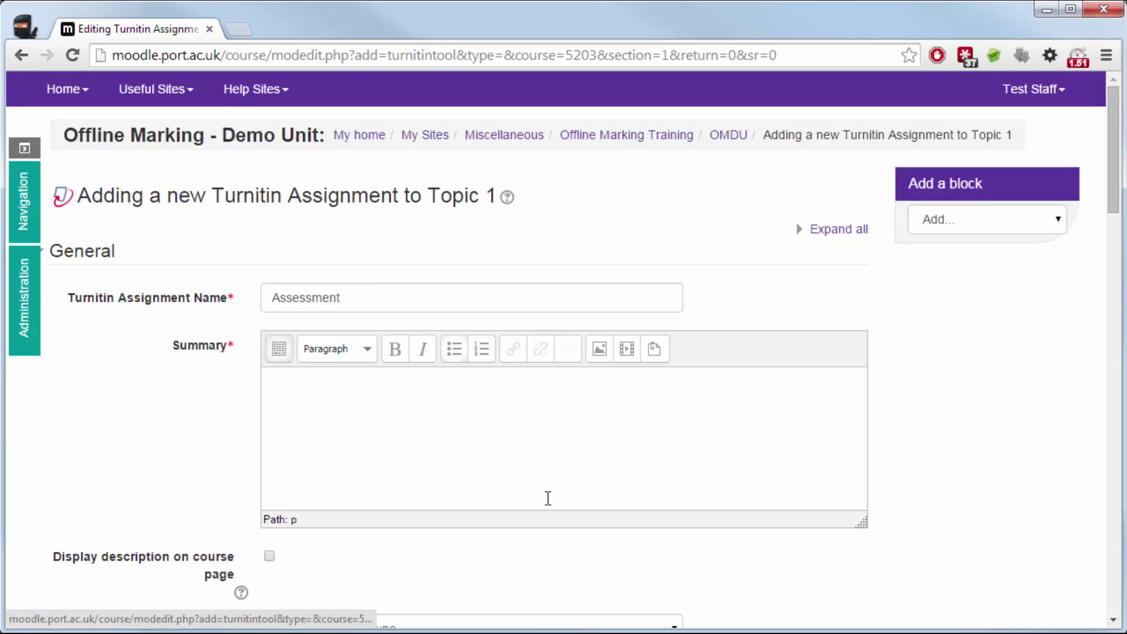
text(Please submit)
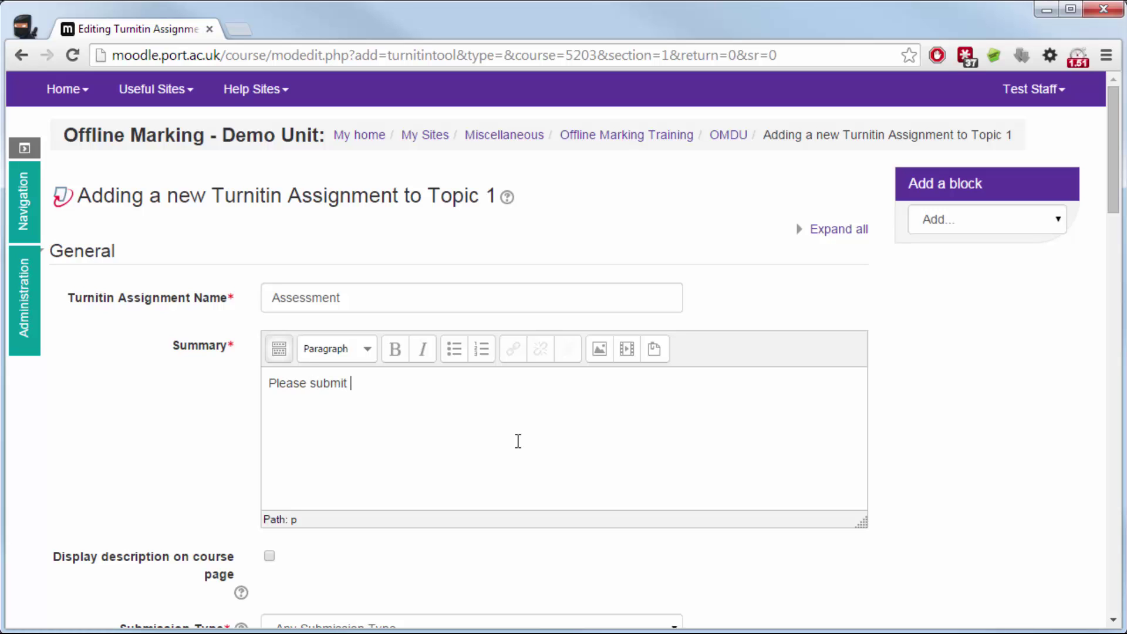
text( here)
Set Number of Parts to 5 and scroll to the bottom of the form.
scroll(499, 441, down, 3)
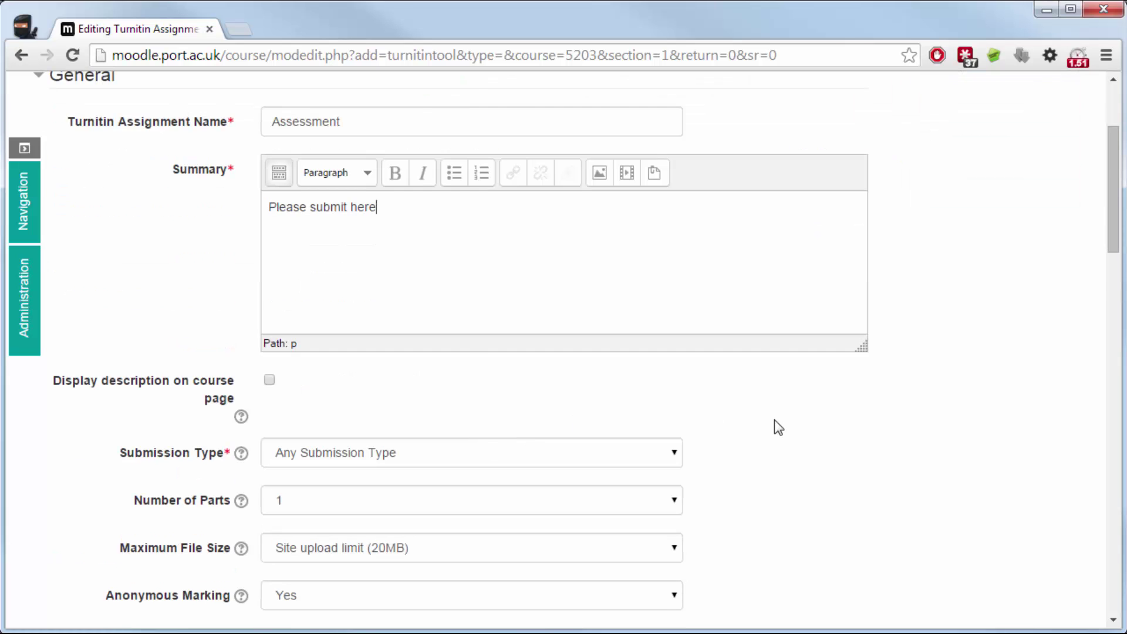
scroll(774, 421, down, 3)
click(629, 326)
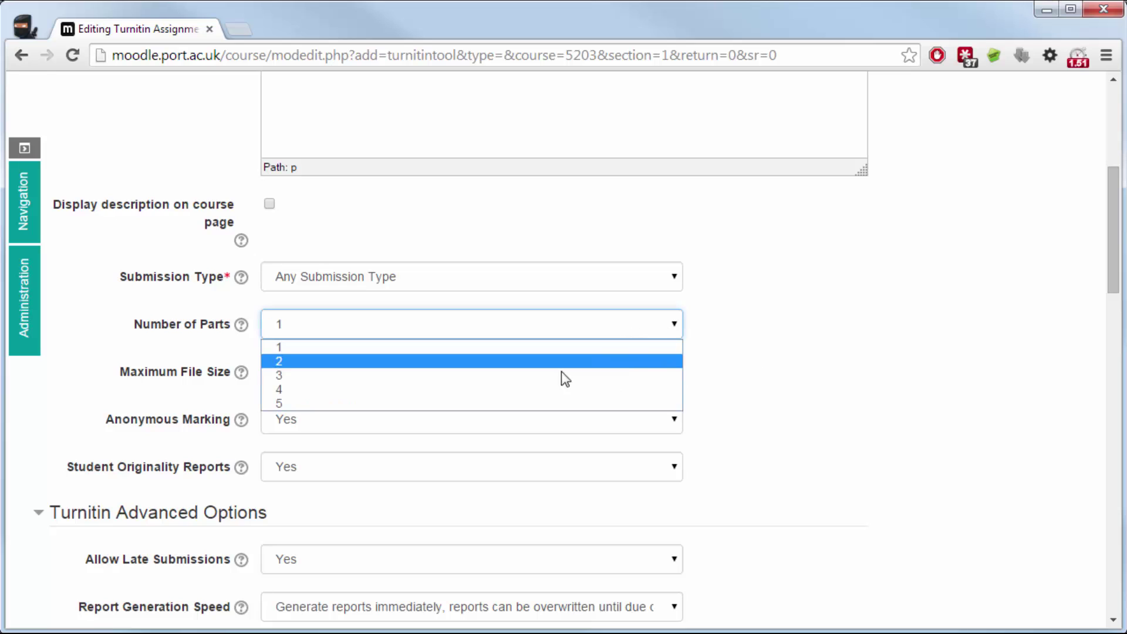
click(528, 404)
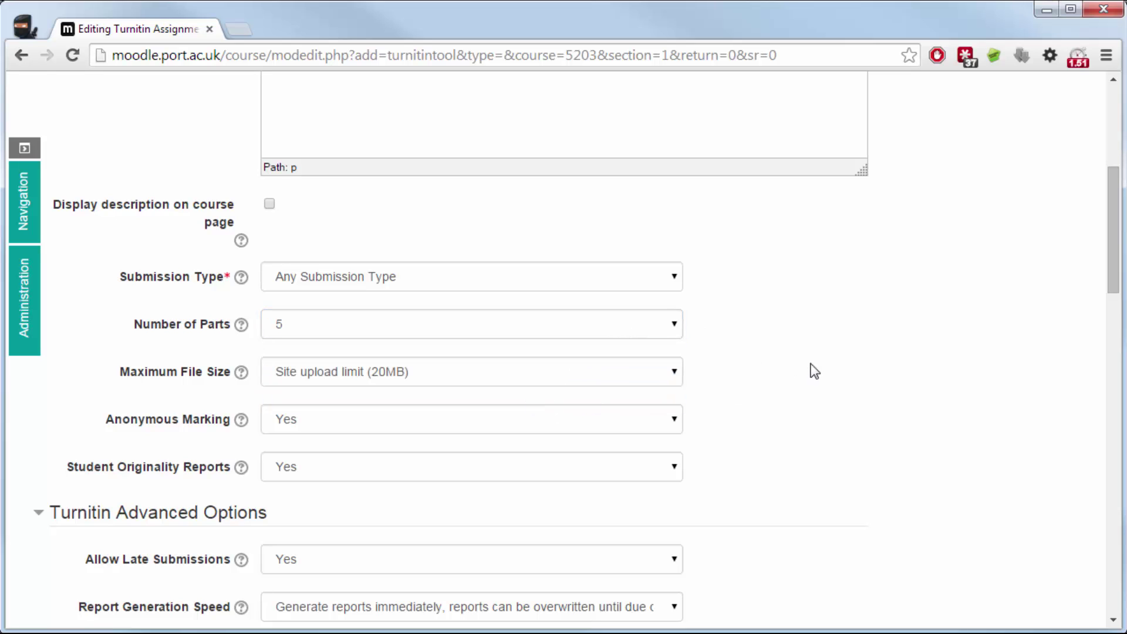
scroll(801, 376, down, 2)
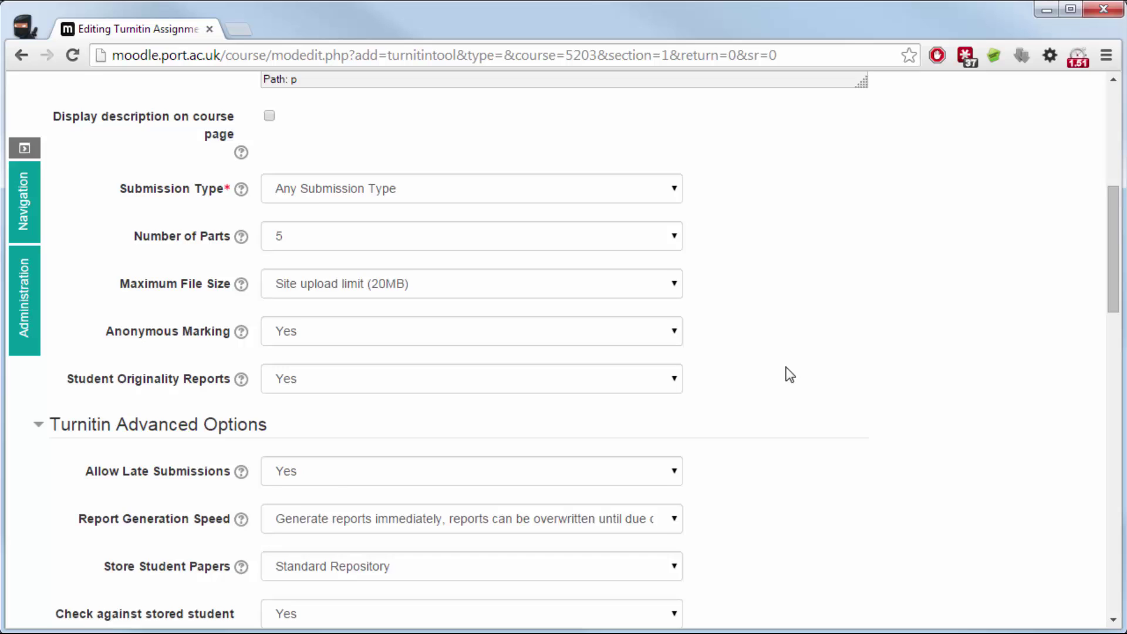
scroll(790, 374, down, 3)
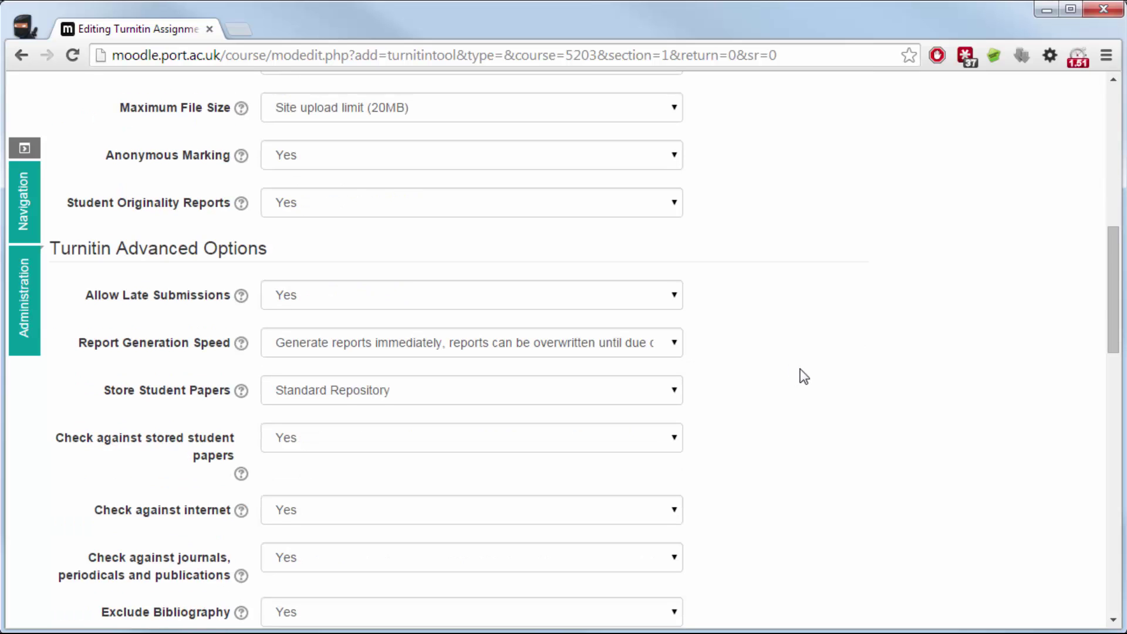
scroll(797, 370, down, 7)
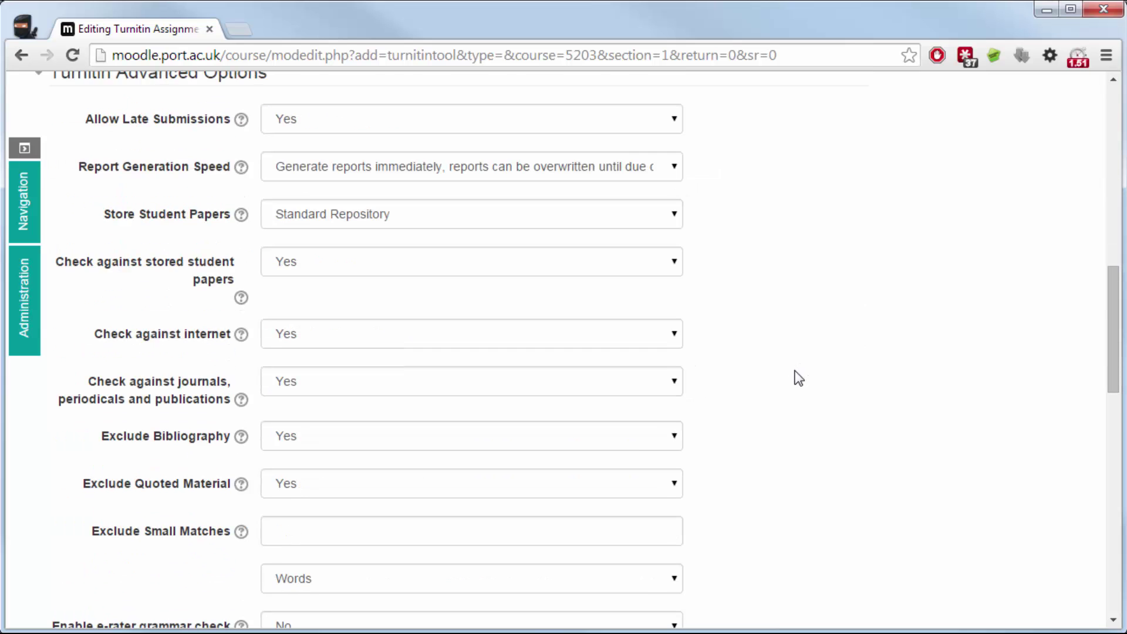
scroll(797, 378, down, 6)
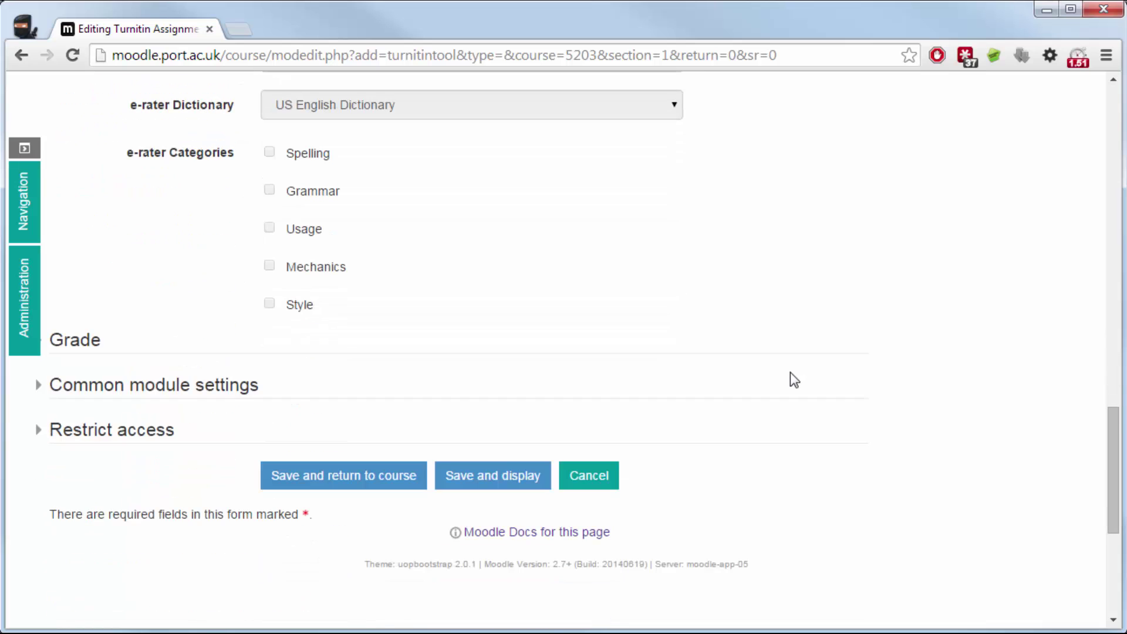
Save the Assessment assignment and return to the course, listing Parts 1 to 5.
click(378, 481)
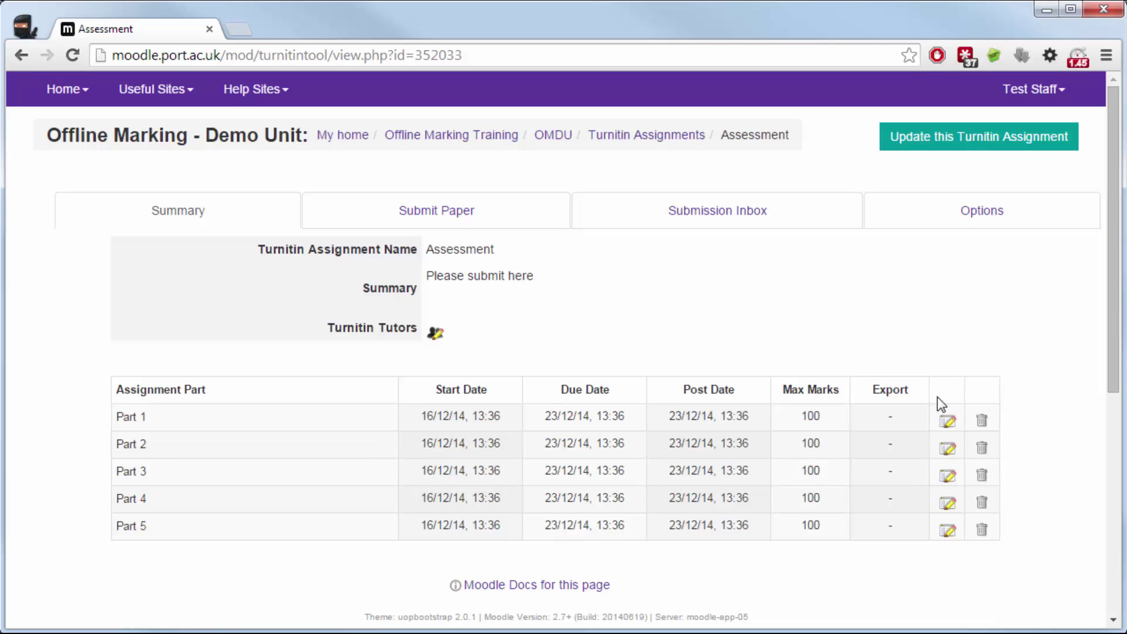
Attempt renaming Part 1 to 'Introduction - Draft' with a January post date; Moodle rejects it.
click(947, 422)
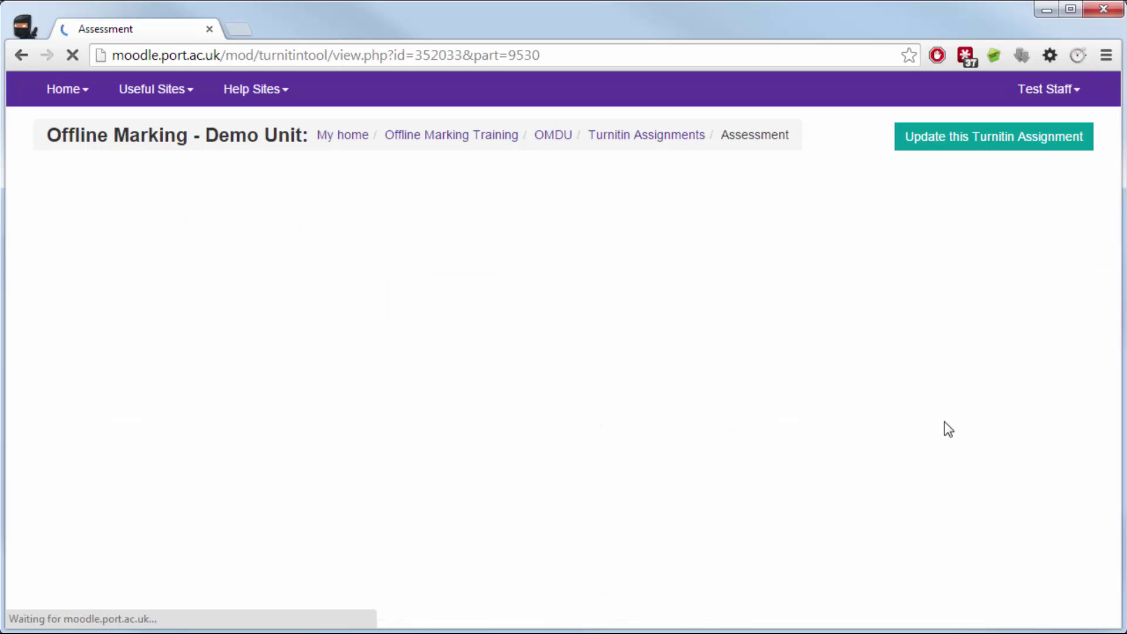
scroll(538, 411, down, 2)
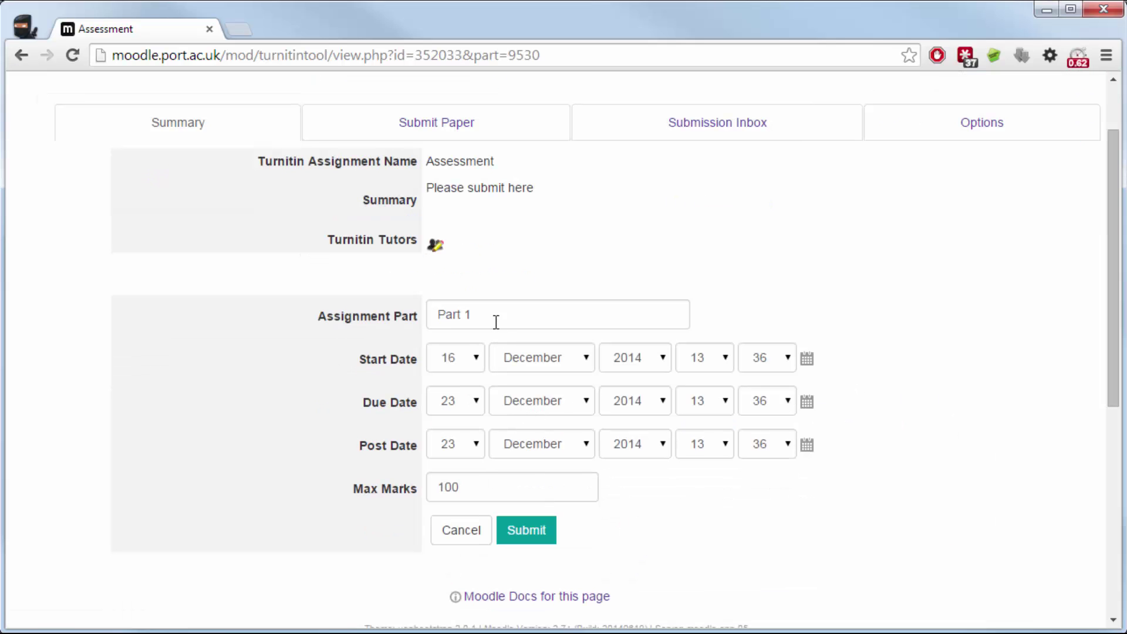
drag(496, 322, 377, 310)
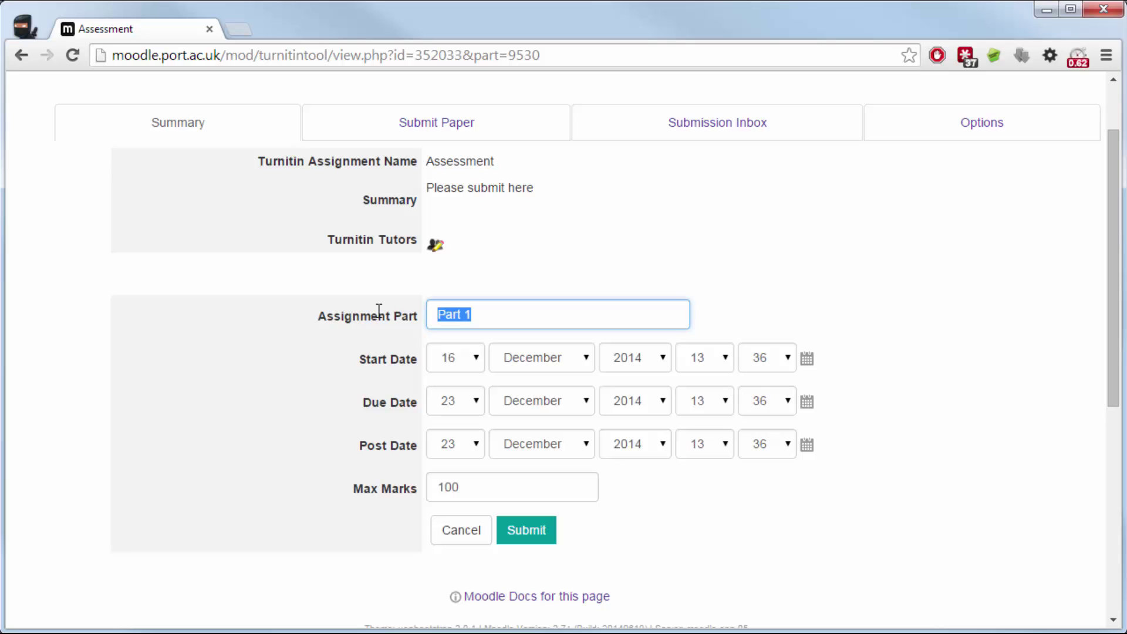
text(Introduction - Draft)
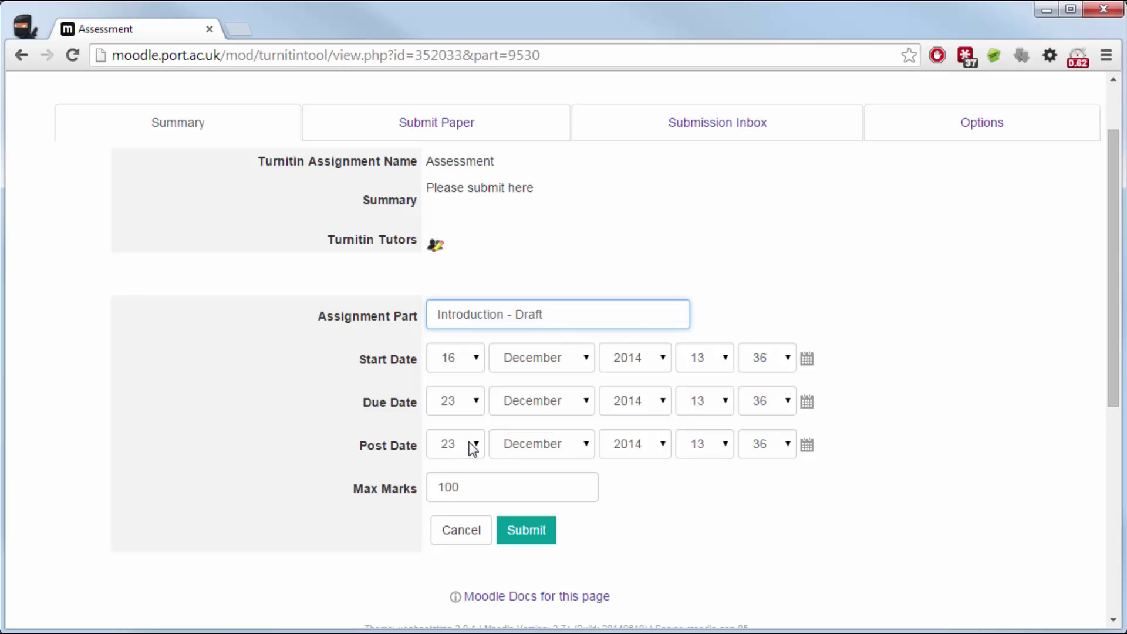
click(550, 446)
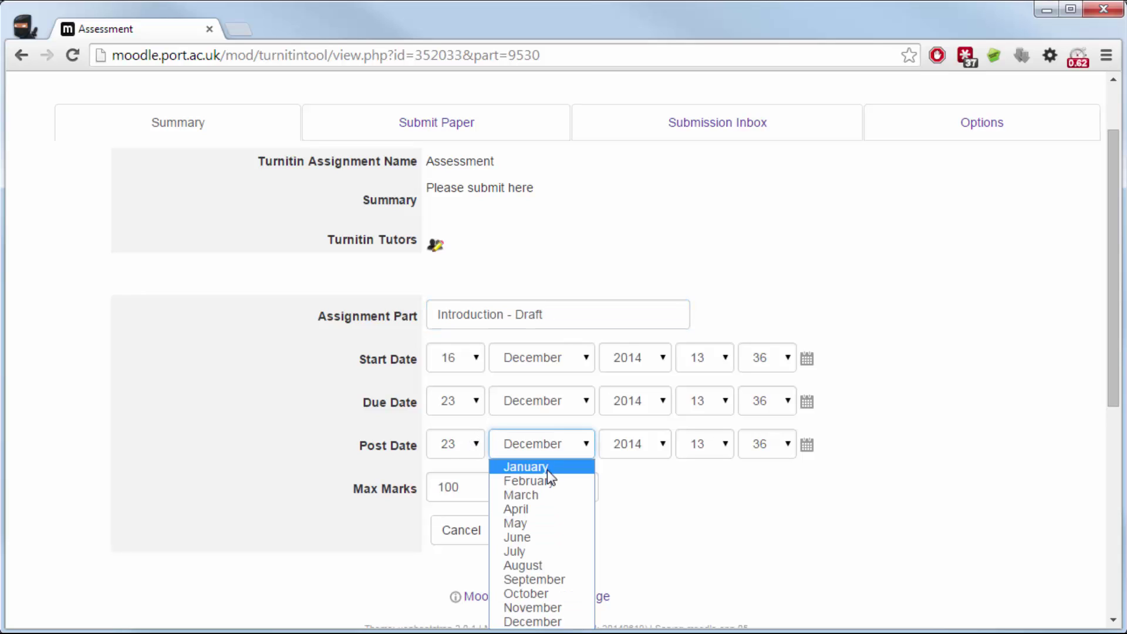
click(547, 470)
click(738, 503)
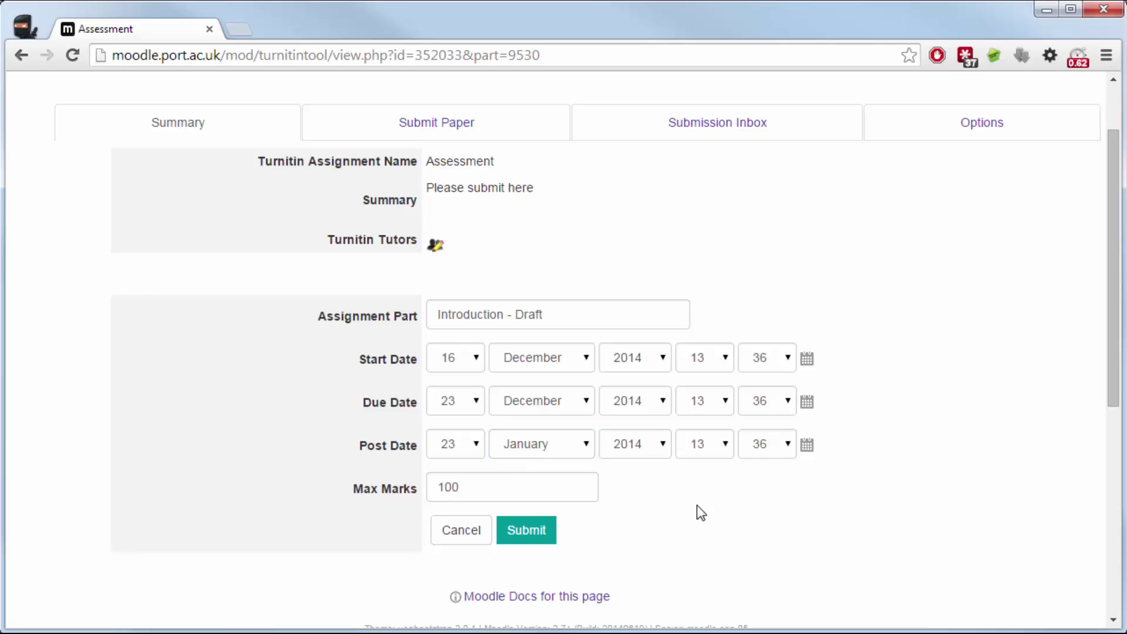
click(536, 531)
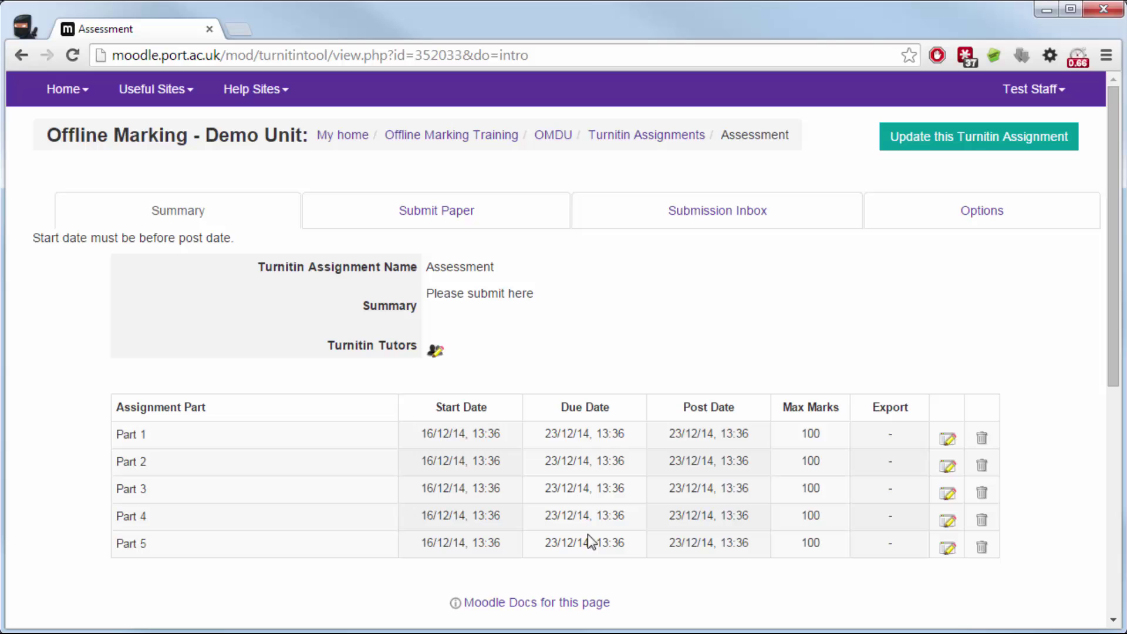
Rename Part 1 to 'Introduction - Draft' with a post date of 23 January 2015.
click(948, 440)
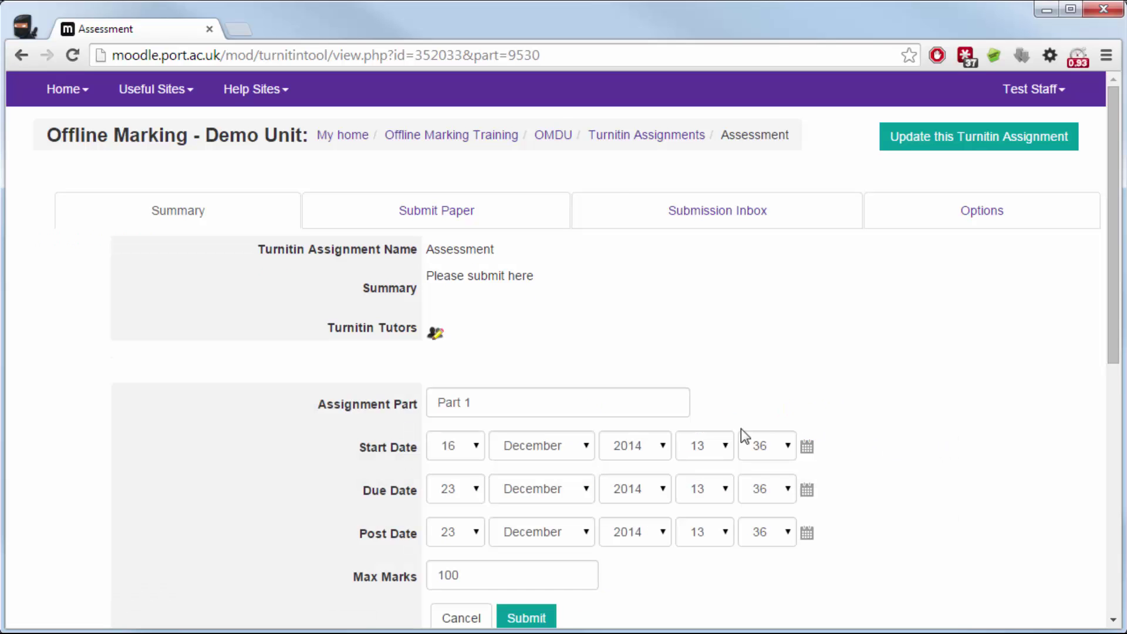
key(Tab)
text(In)
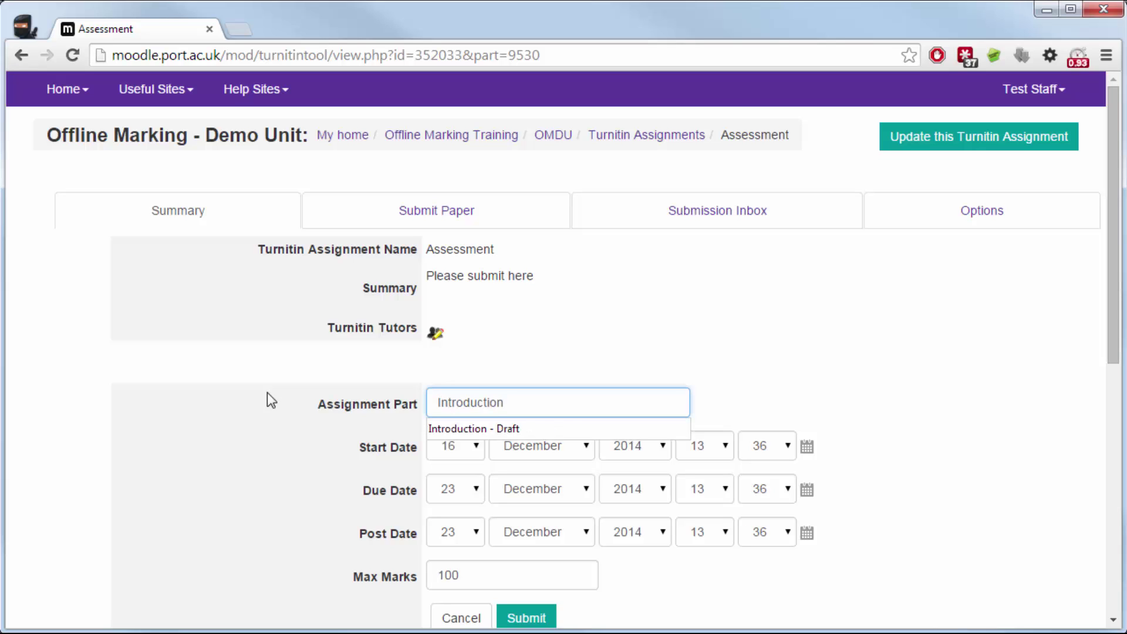
text(troduction)
key(Down)
key(Tab)
scroll(875, 277, down, 2)
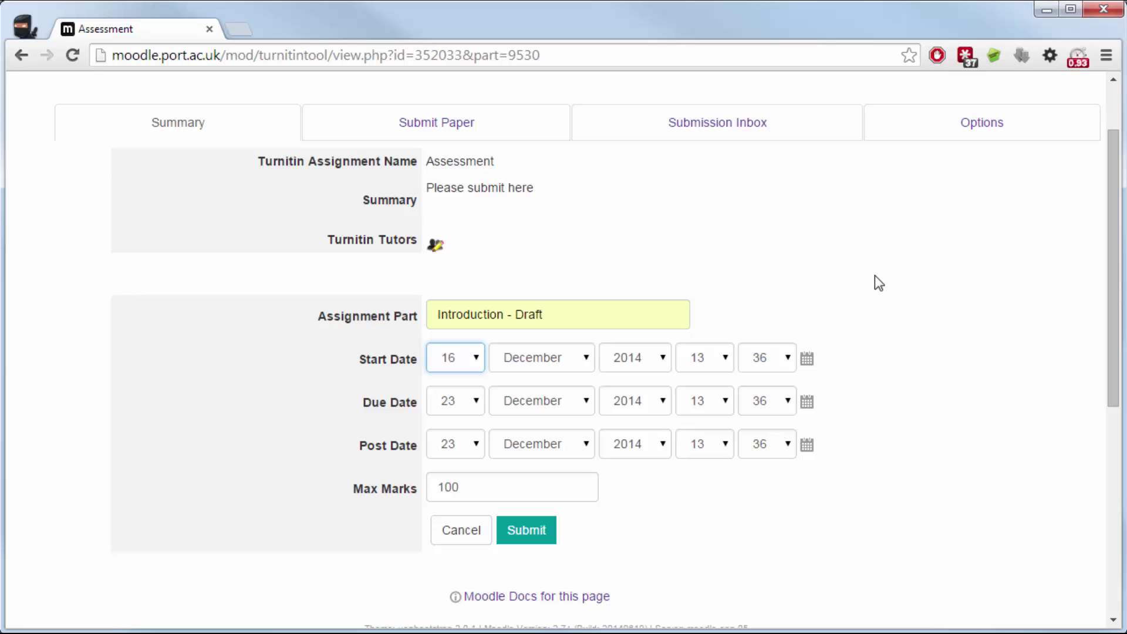
click(495, 444)
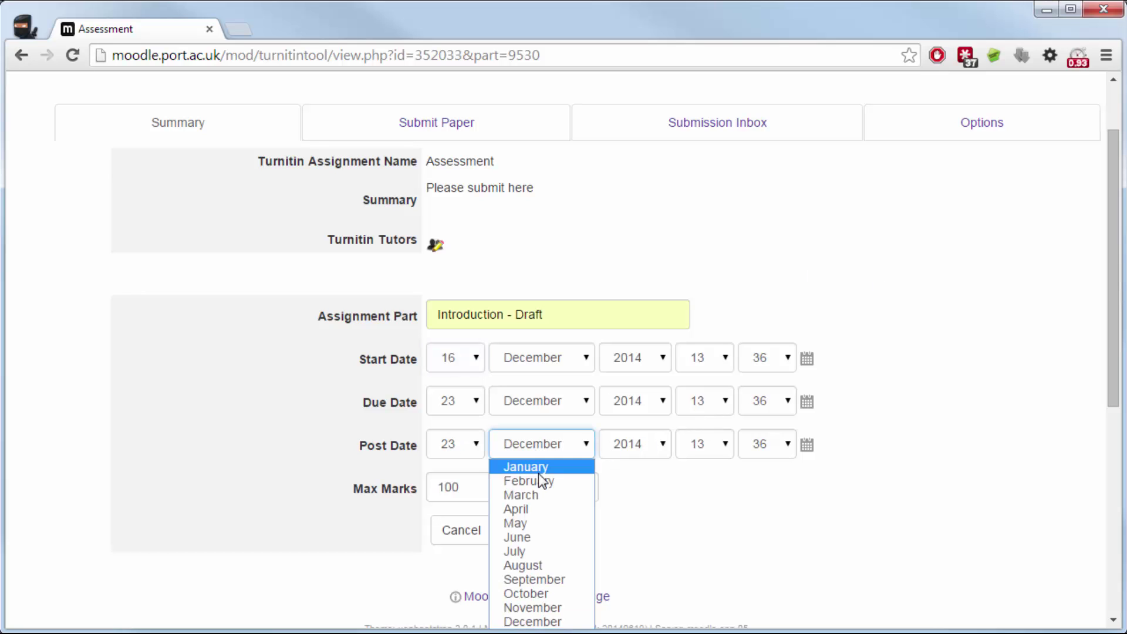
click(526, 465)
click(646, 444)
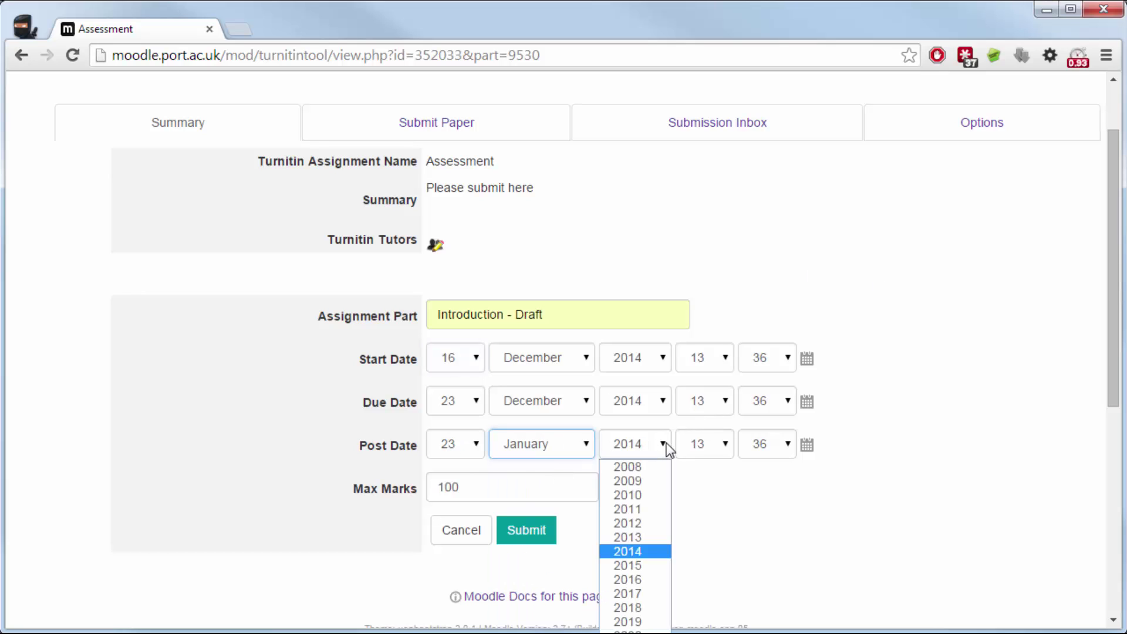
click(629, 566)
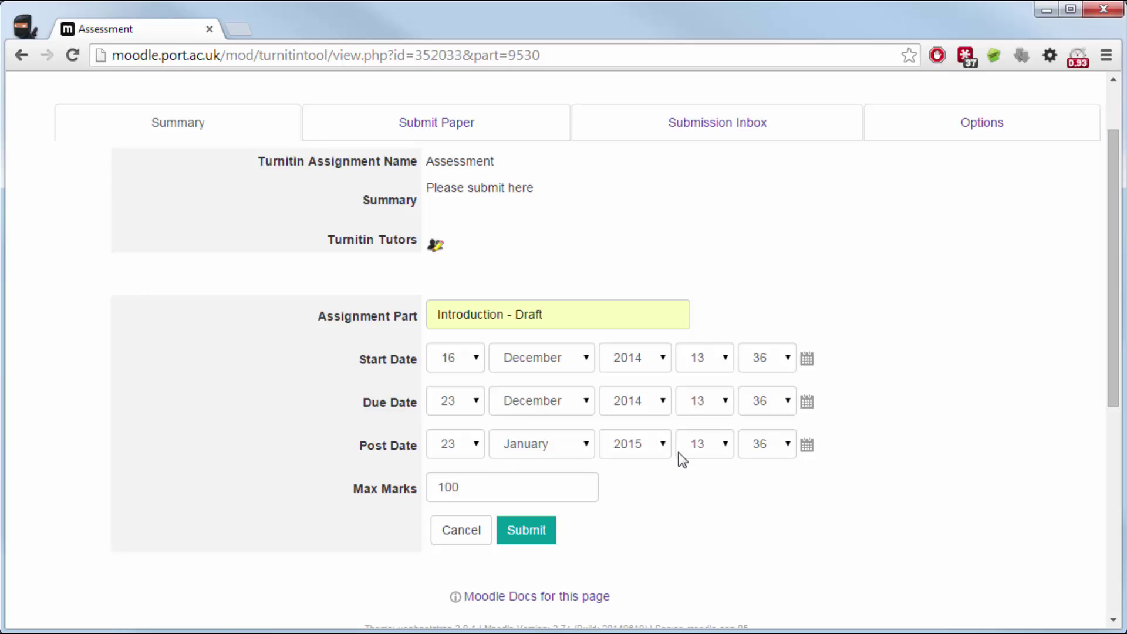
click(527, 532)
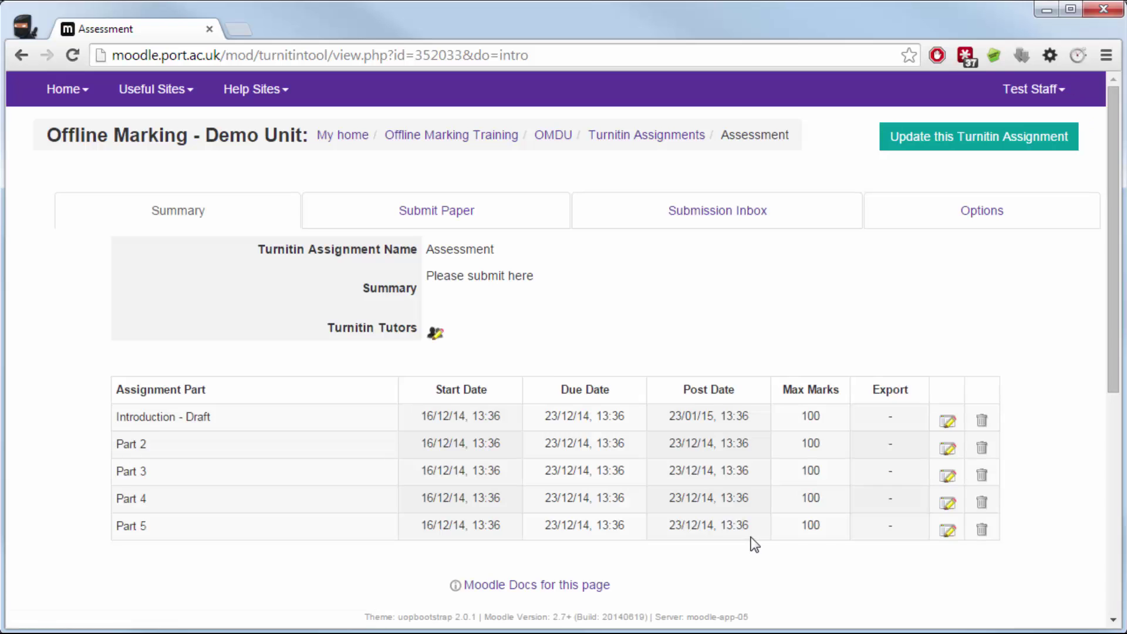
Rename Part 2 to 'Introduction - Final' and set its start date to 16 February 2015.
click(942, 453)
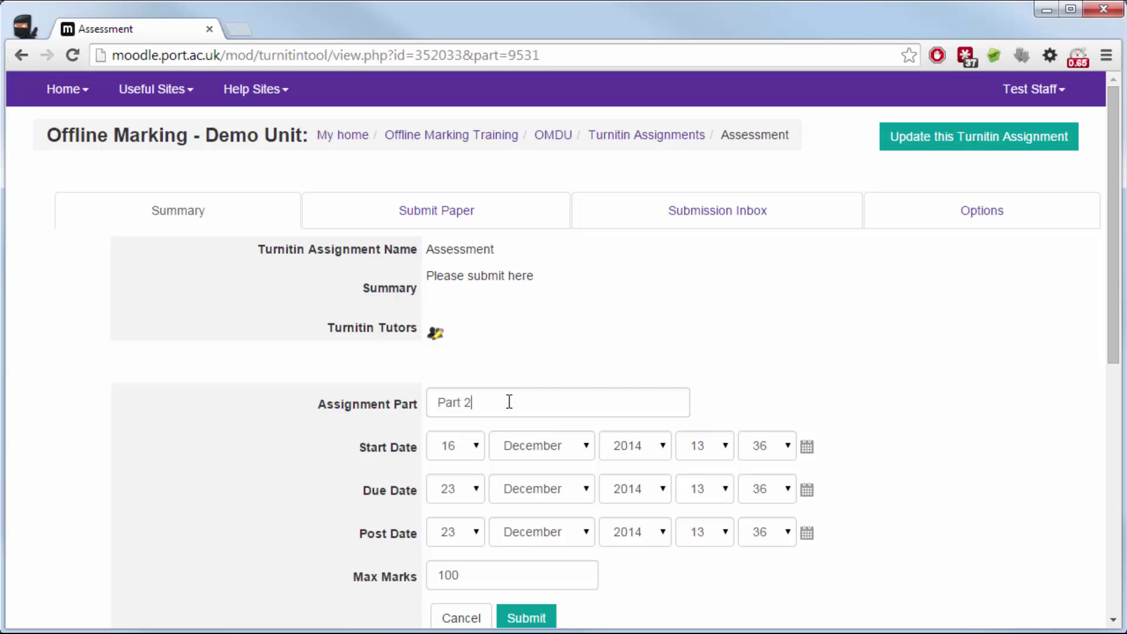
drag(509, 402, 383, 395)
text(Intro)
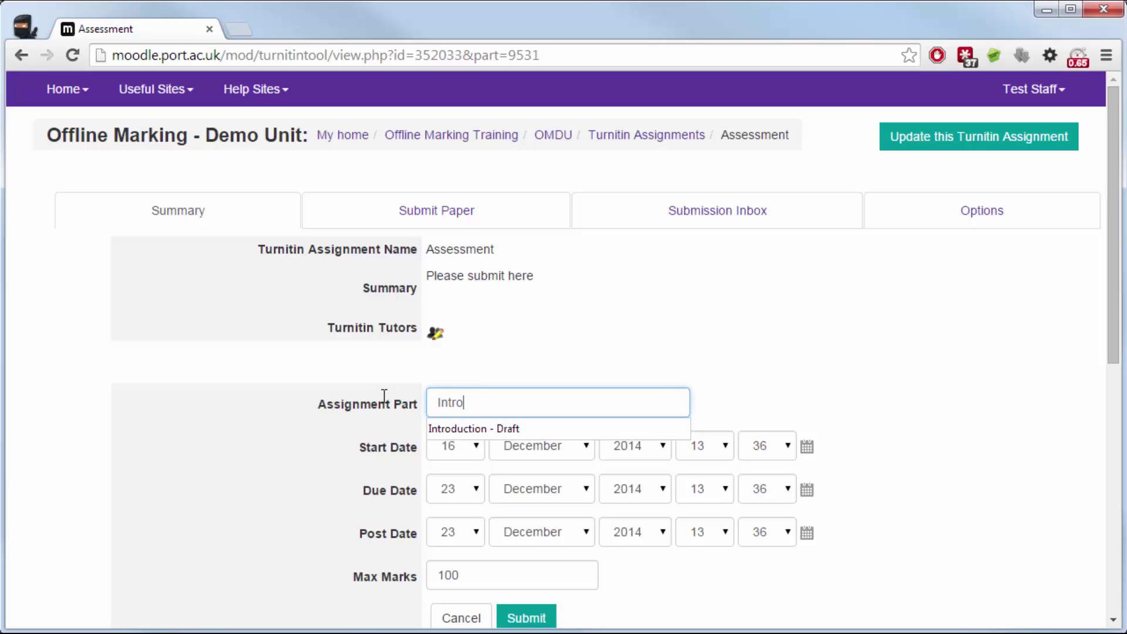
text(duction - Final)
scroll(383, 395, down, 1)
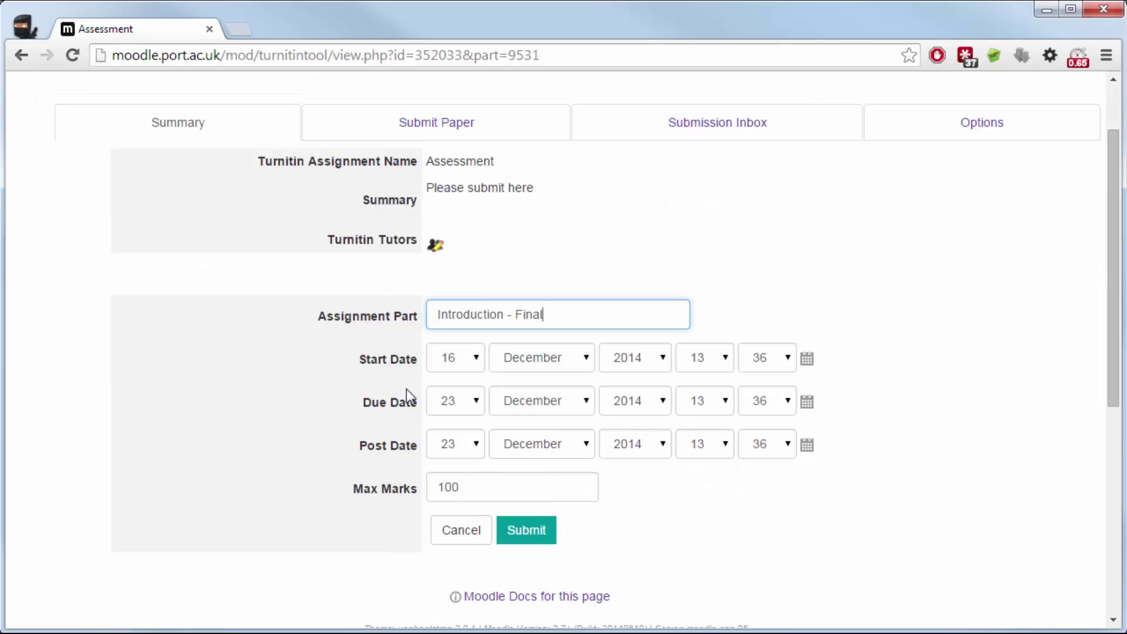
click(467, 365)
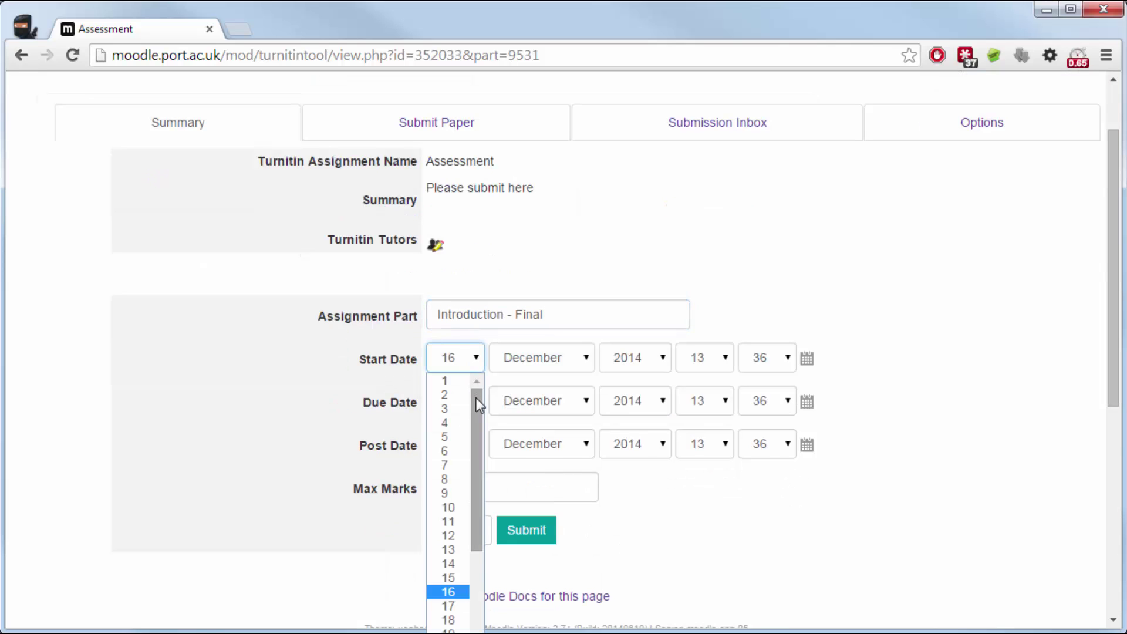
click(543, 361)
click(543, 361)
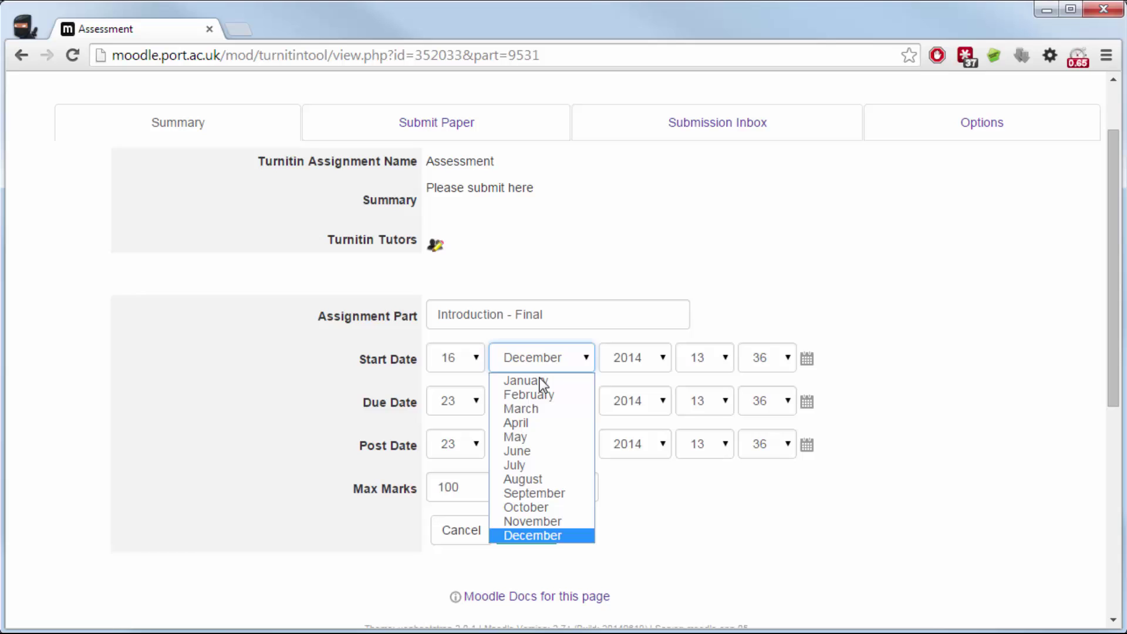
click(544, 394)
click(666, 363)
click(628, 479)
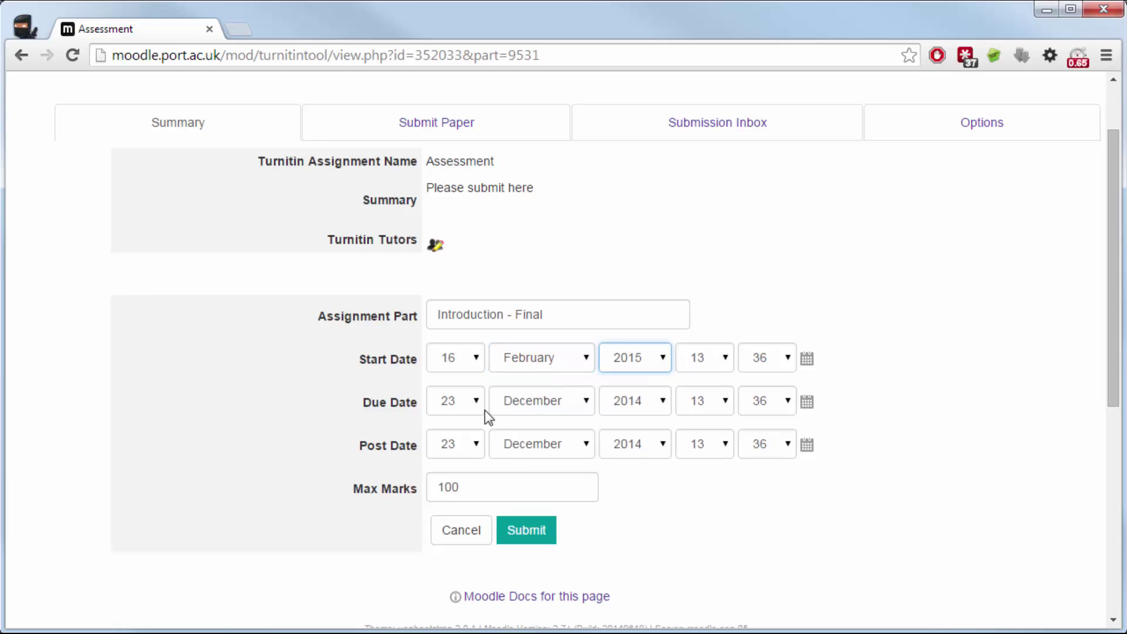
Set Part 2's due date to 23 February 2015 and post date to 23 March 2015, then submit.
click(470, 401)
click(543, 402)
click(544, 439)
click(636, 401)
click(631, 507)
click(543, 444)
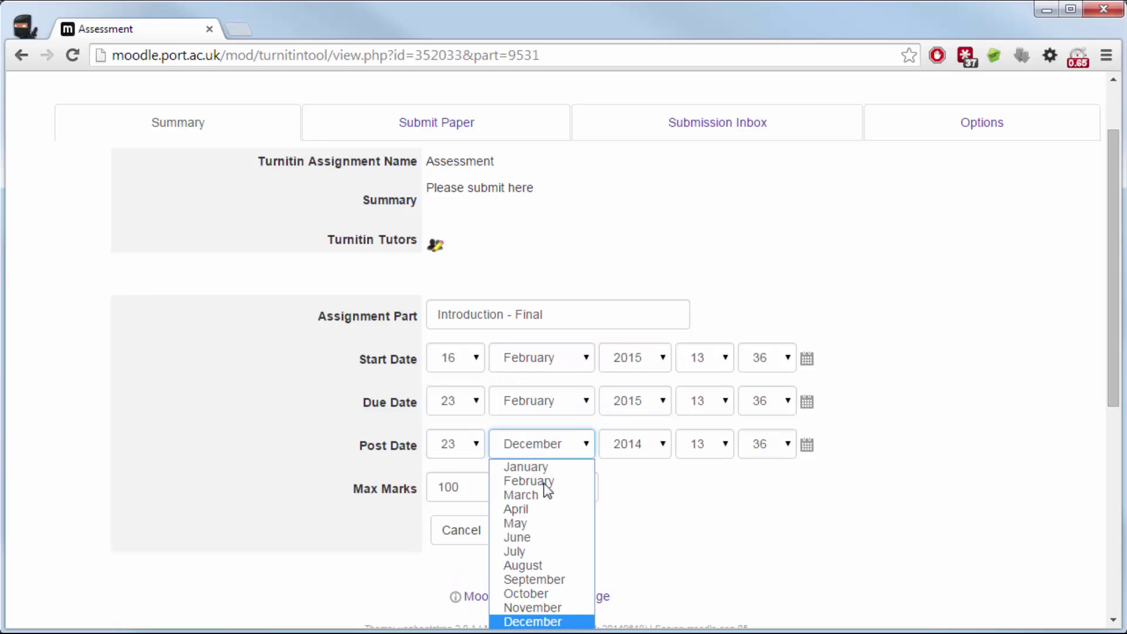
click(543, 496)
click(627, 444)
click(644, 552)
click(540, 535)
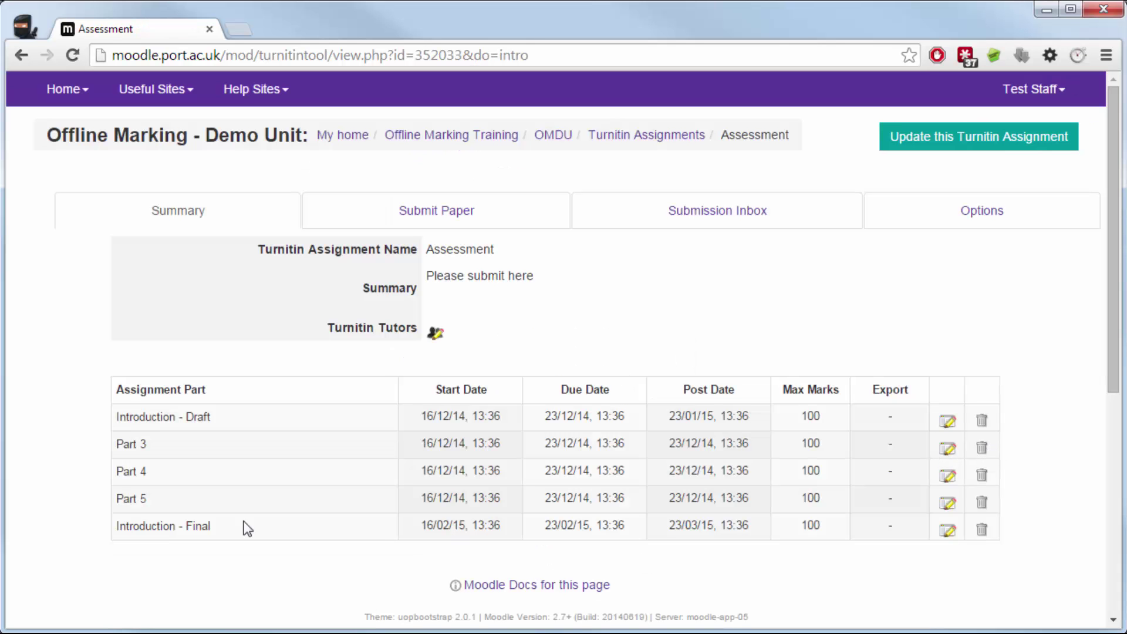
Rename Part 3 to 'First Full Draft' and set its start date to 16 March 2015.
click(948, 449)
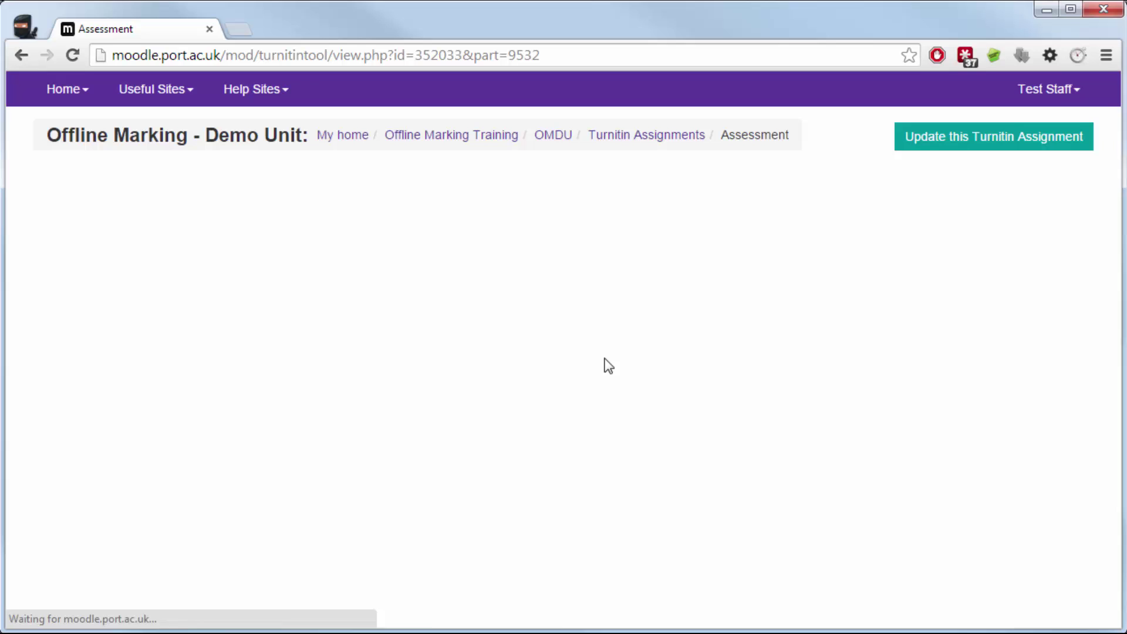
click(404, 395)
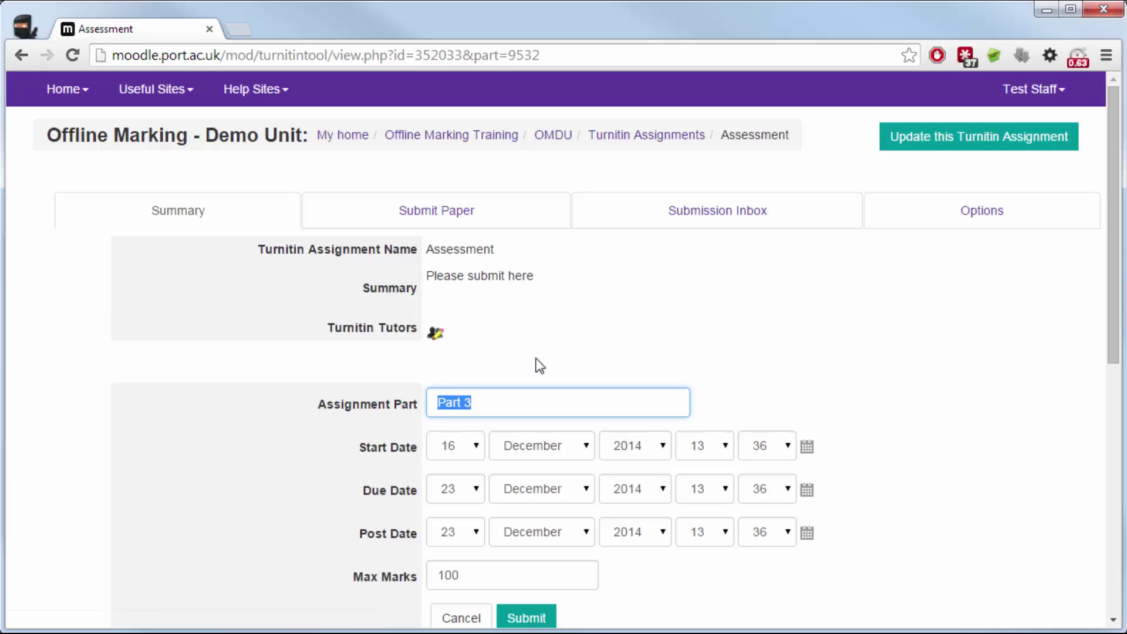
text(First Full Draft)
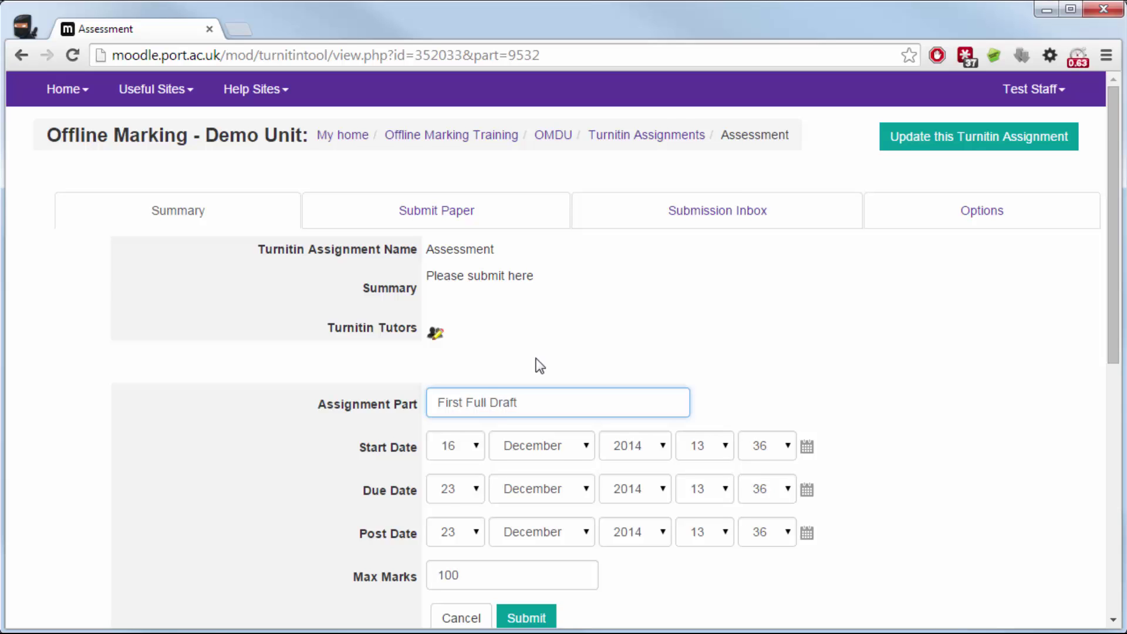
scroll(541, 366, down, 2)
click(537, 359)
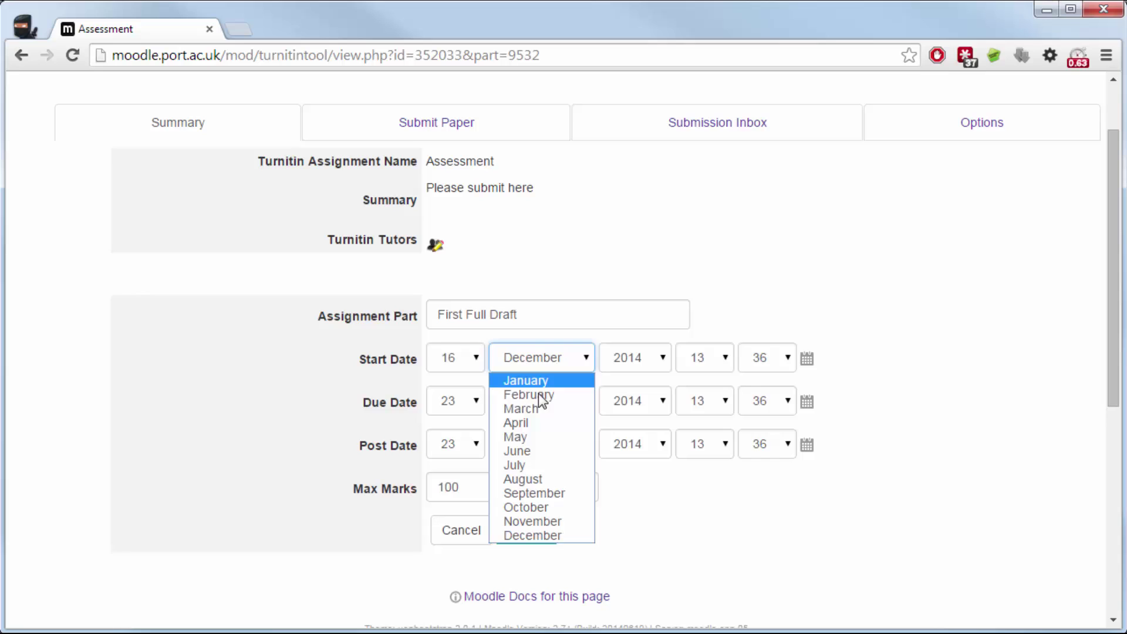
click(538, 410)
click(667, 364)
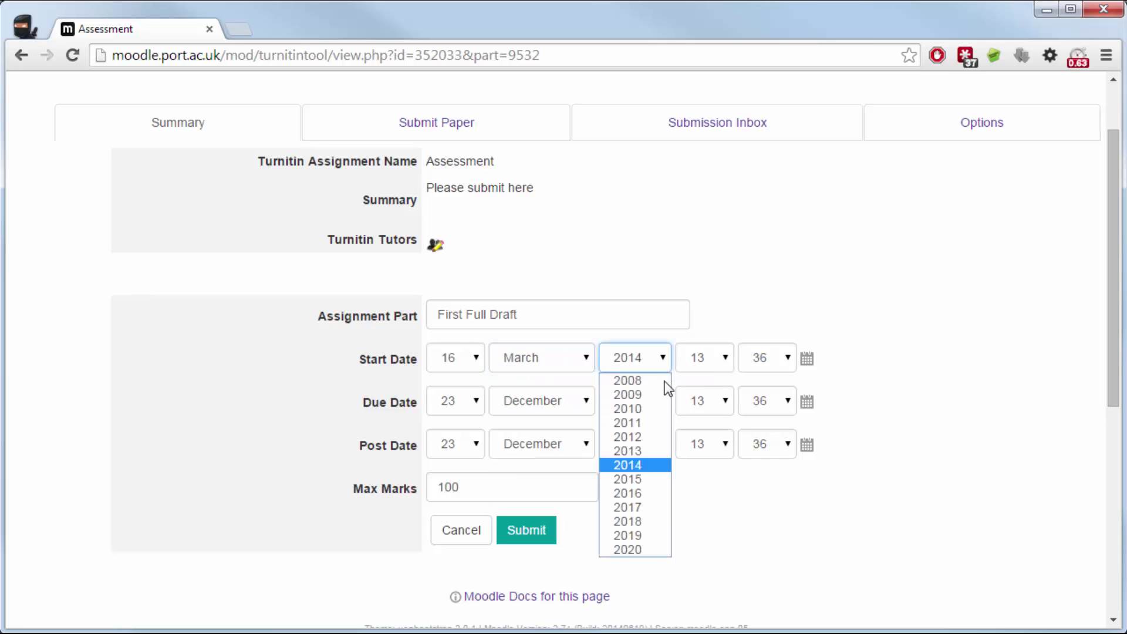
click(651, 477)
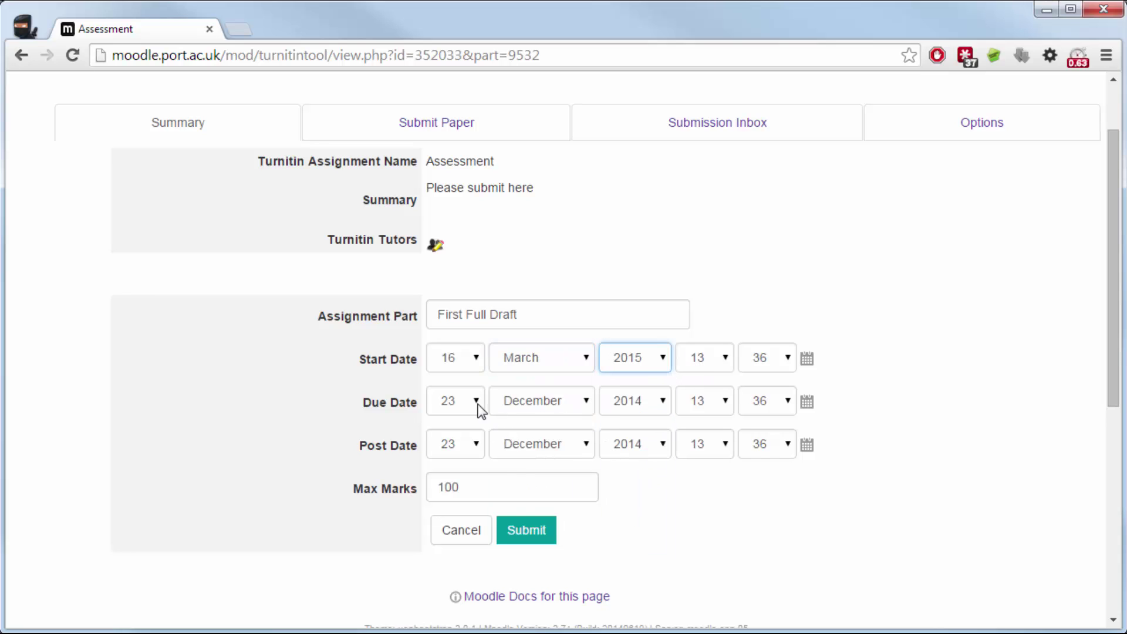
Set Part 3's due date to 23 March 2015 and post date to 23 April 2015, then submit.
click(520, 402)
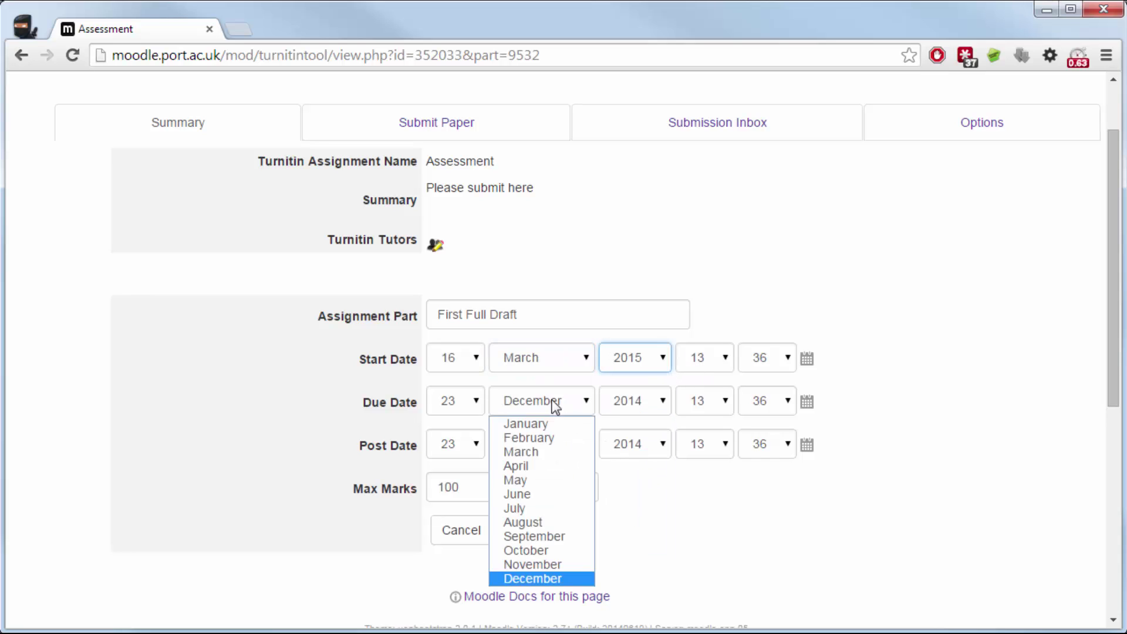
click(552, 454)
click(631, 410)
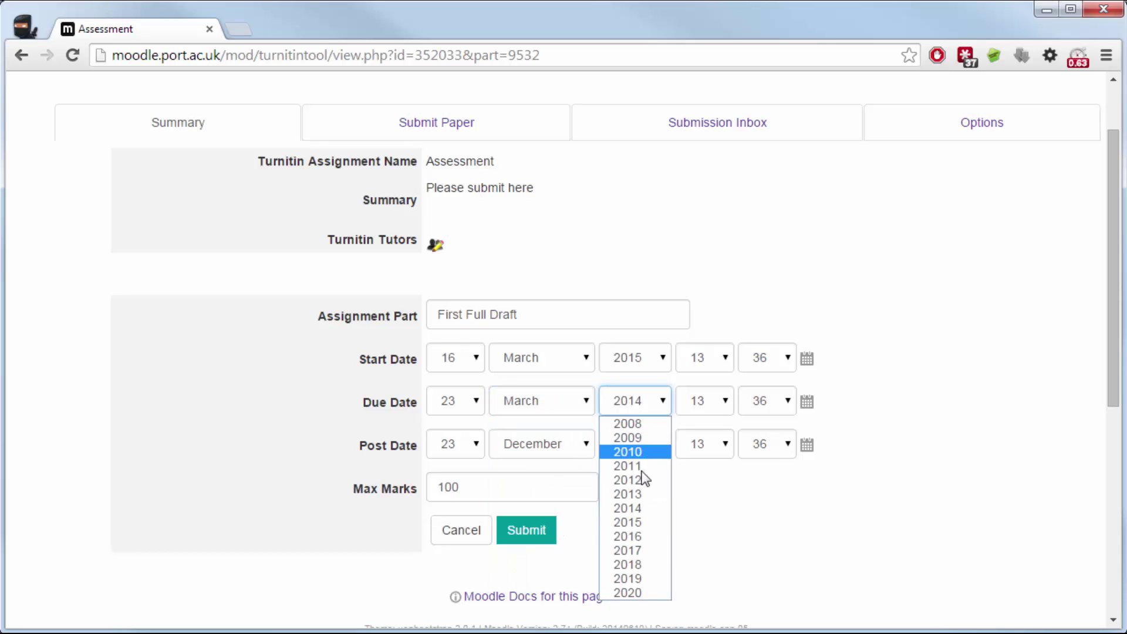
click(643, 524)
click(571, 450)
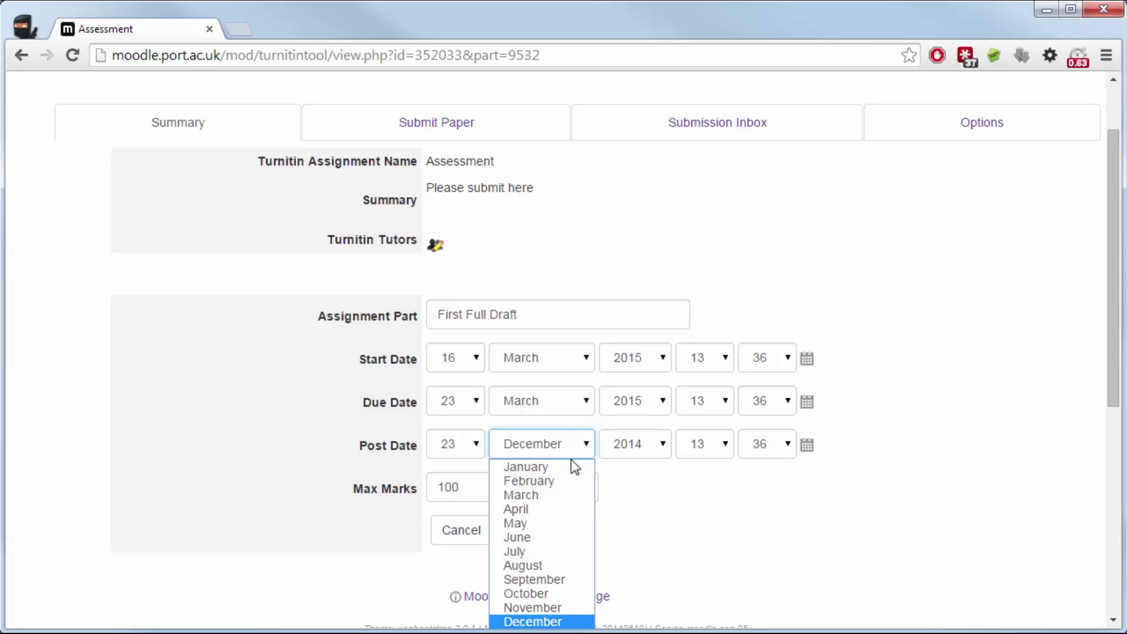
click(551, 510)
click(646, 445)
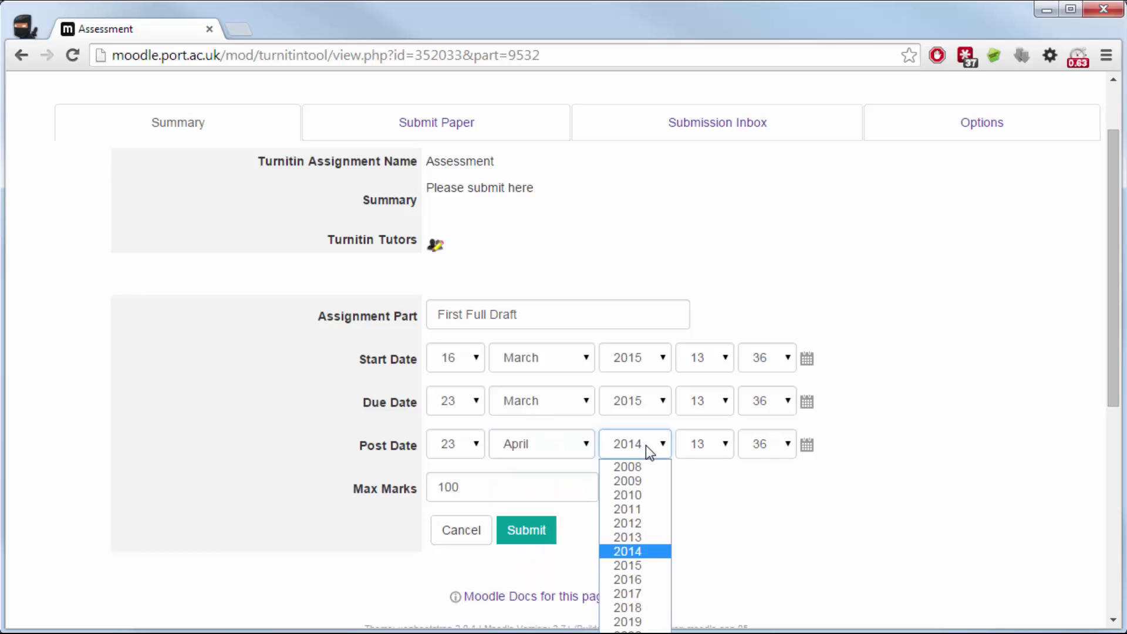
click(644, 565)
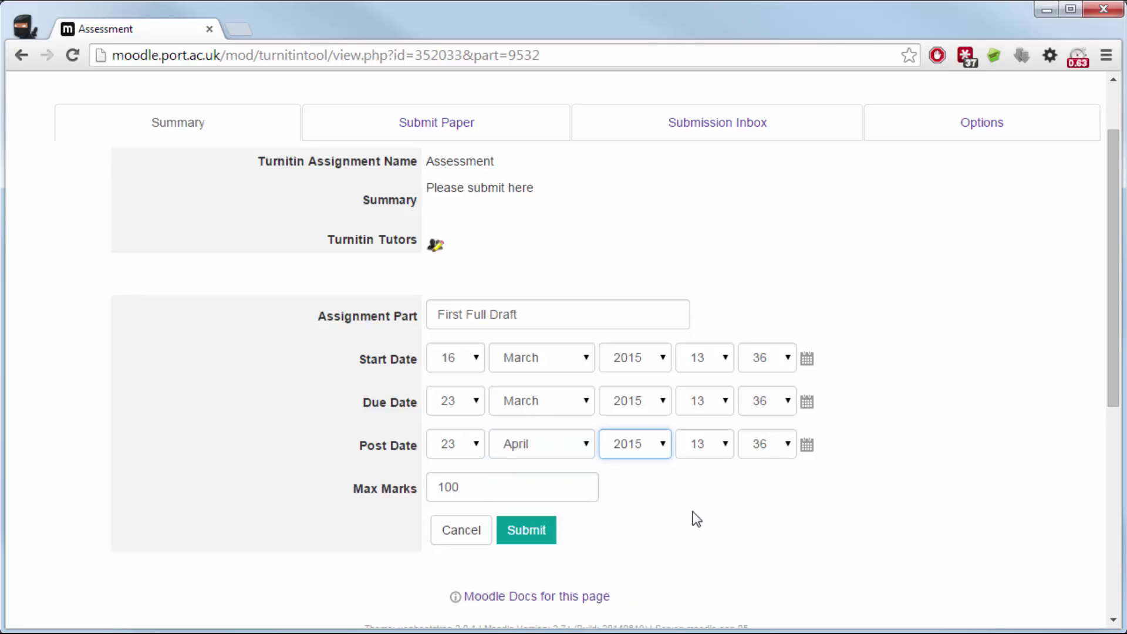
click(506, 532)
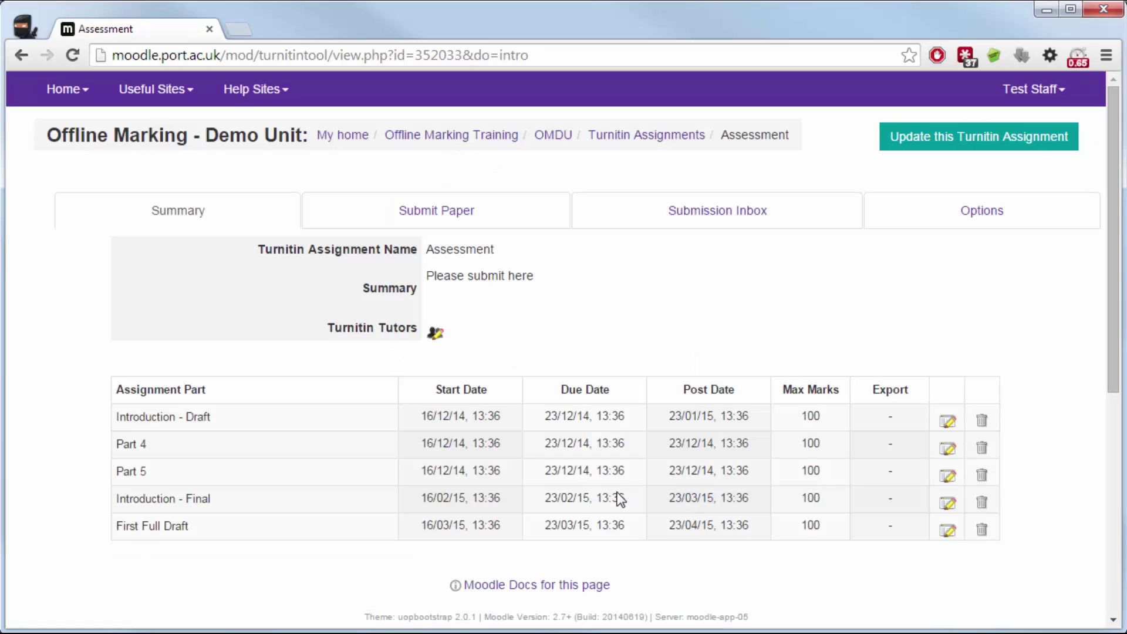
Rename Part 4 to 'Final Piece' and set its start date to 16 May 2015.
click(948, 448)
drag(487, 396, 346, 391)
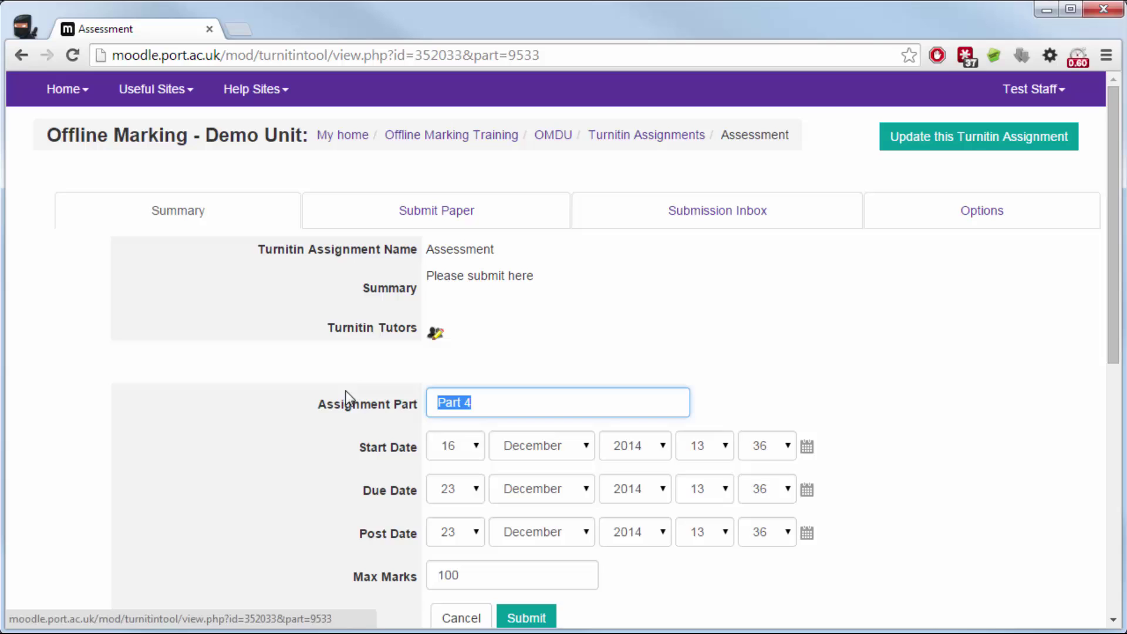
text(Final Di)
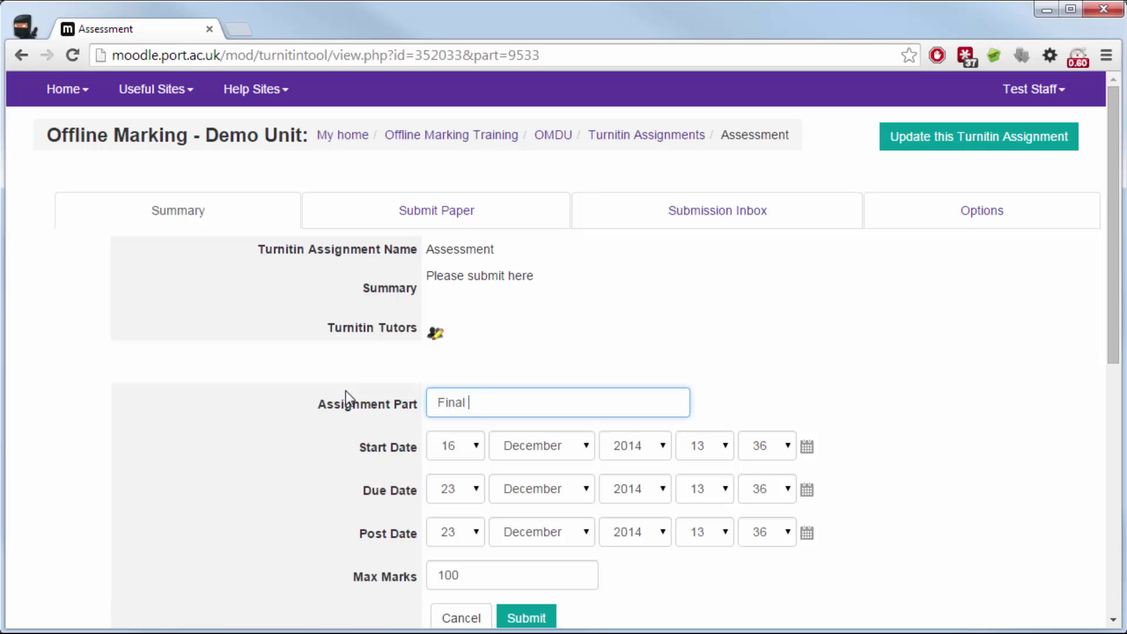
key(BackSpace)
key(BackSpace)
text(Piece)
scroll(347, 390, down, 2)
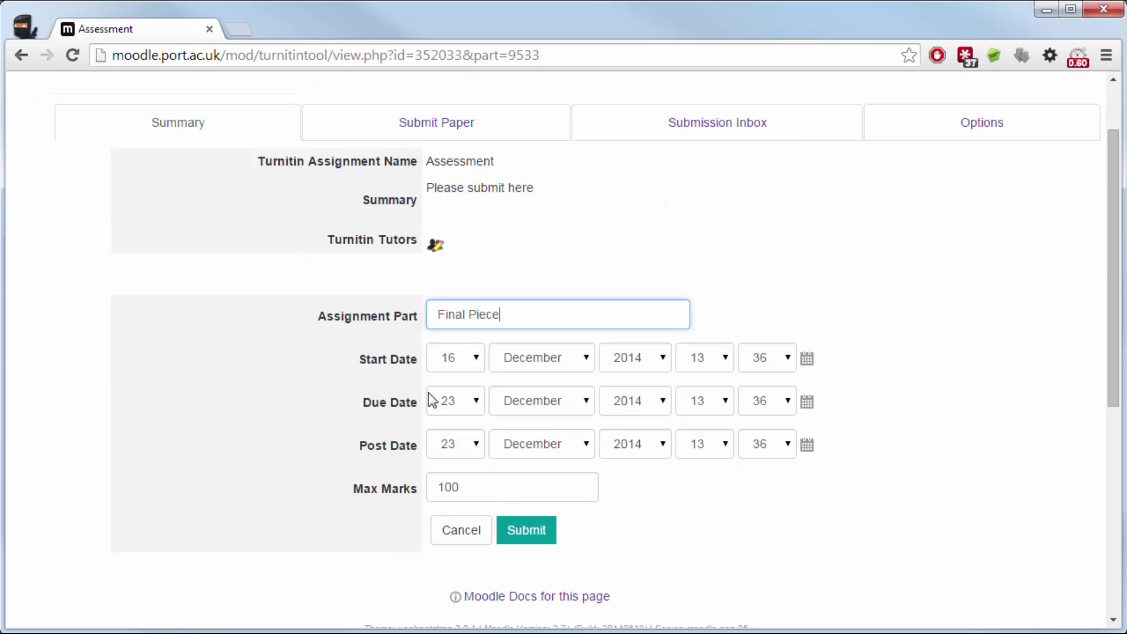
click(543, 359)
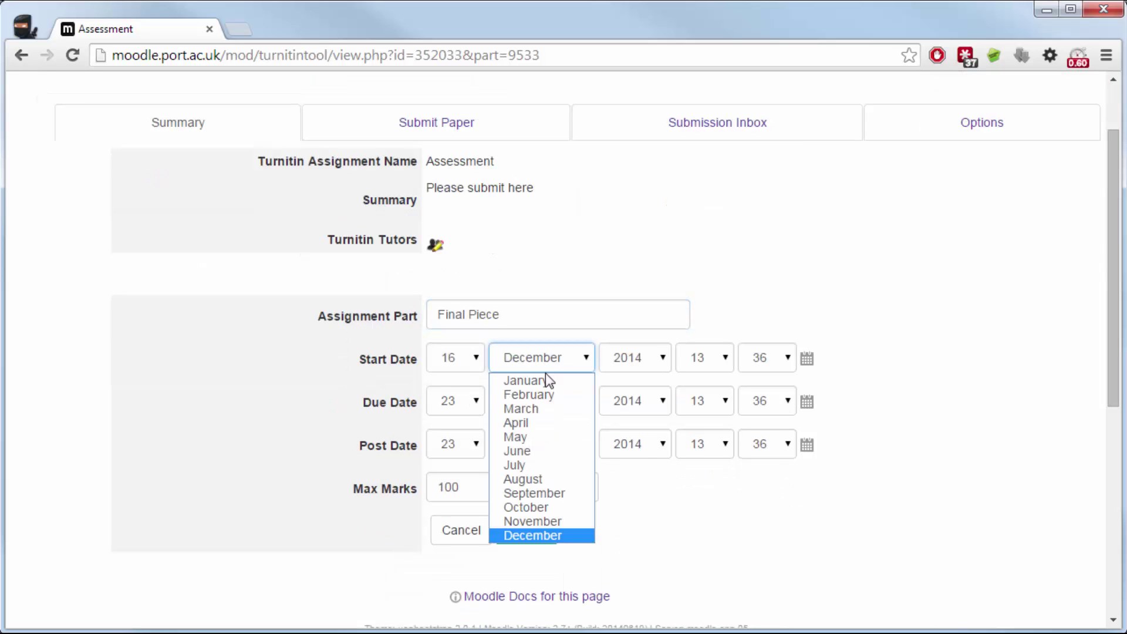
click(534, 437)
click(643, 358)
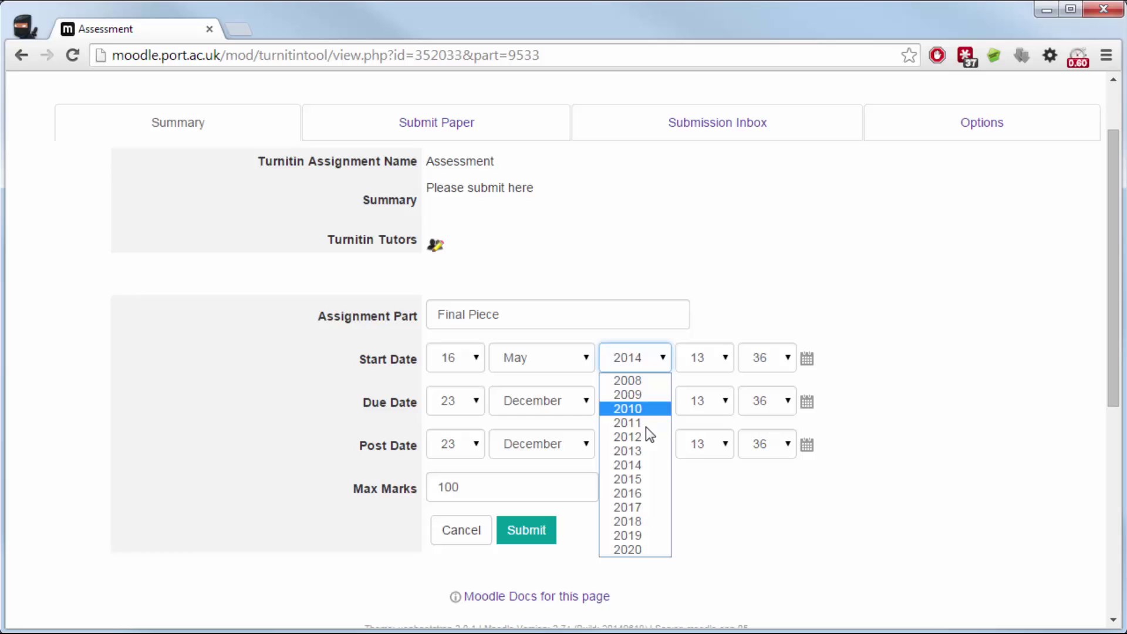
click(639, 478)
Set Part 4's due date to 23 May 2015 and post date to 23 June 2015.
click(572, 399)
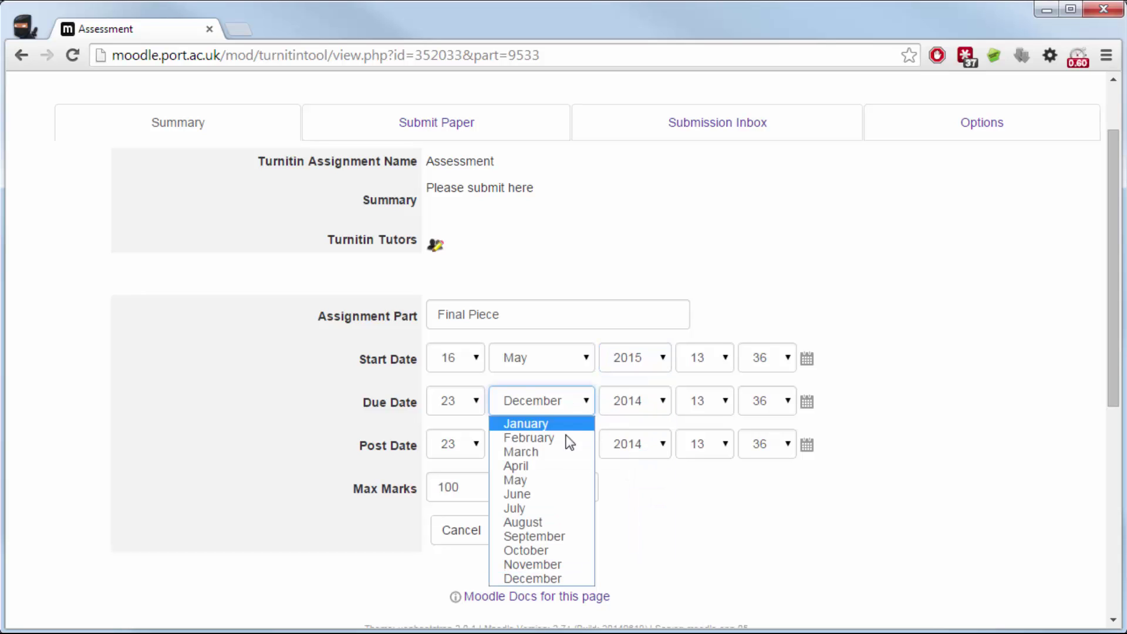
click(562, 486)
click(640, 403)
click(641, 521)
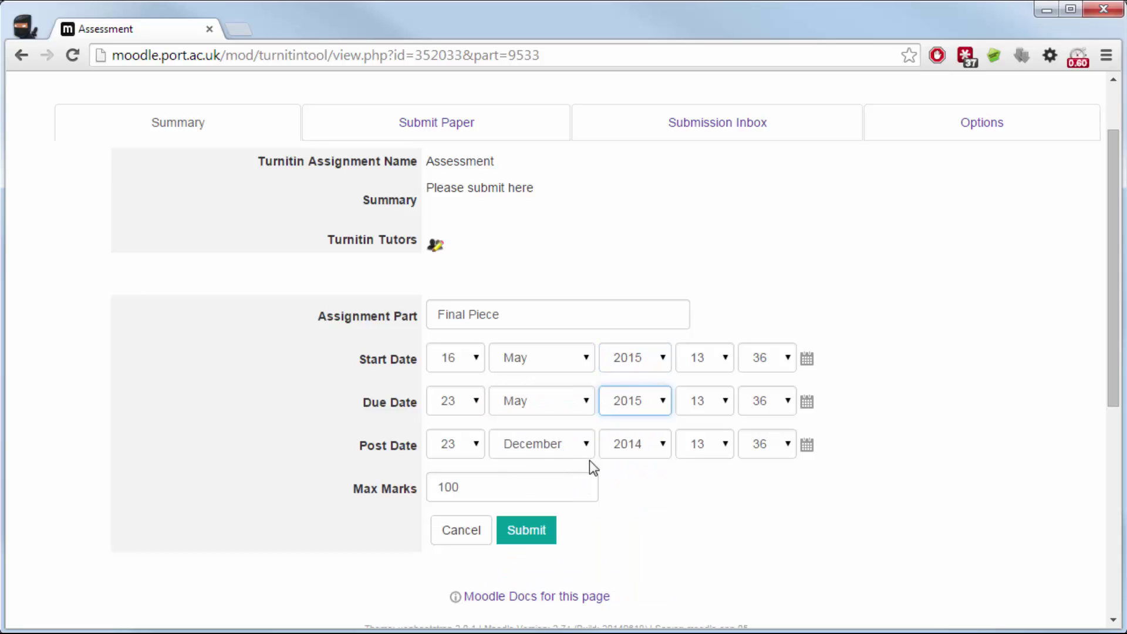
click(581, 449)
click(546, 538)
click(640, 446)
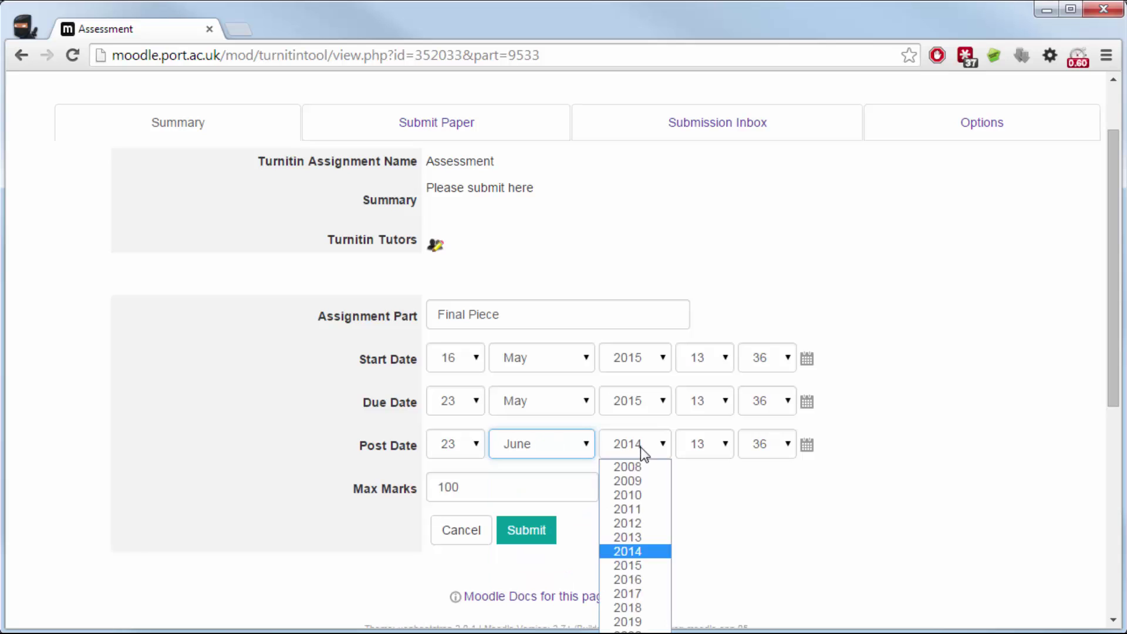
click(638, 564)
Save the Final Piece part, then delete the spare Part 5.
key(Return)
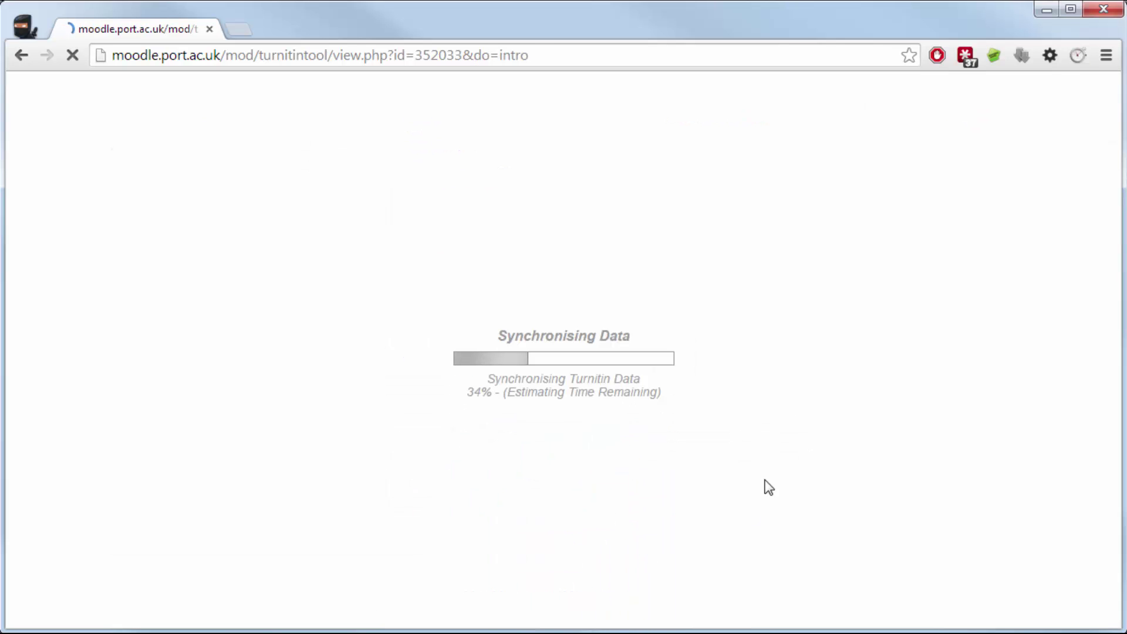
scroll(356, 372, down, 2)
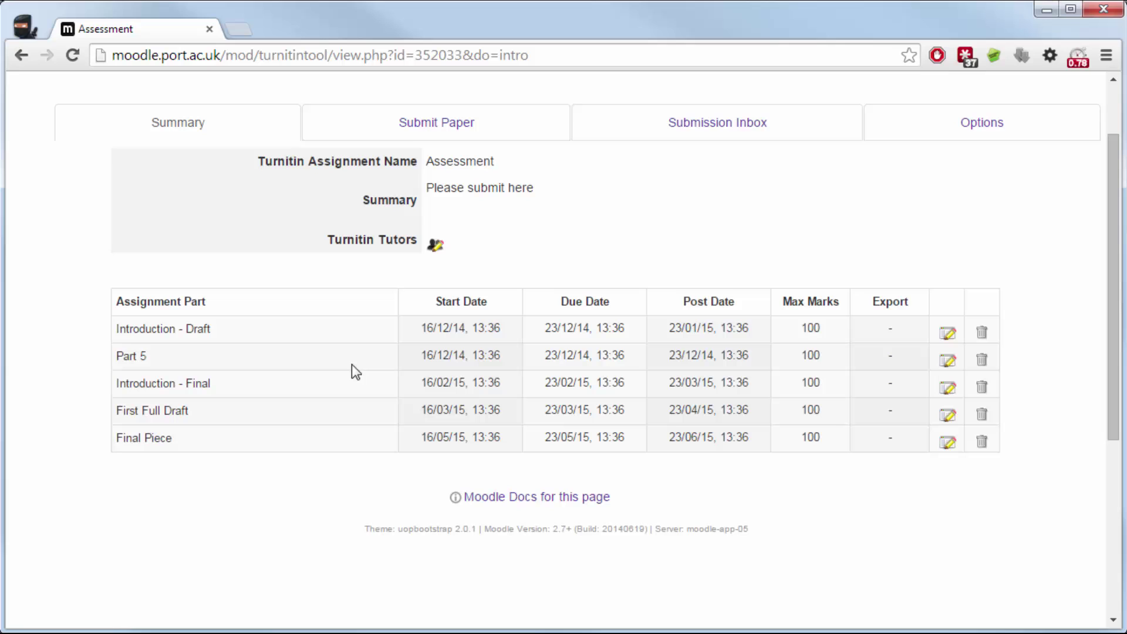
click(981, 360)
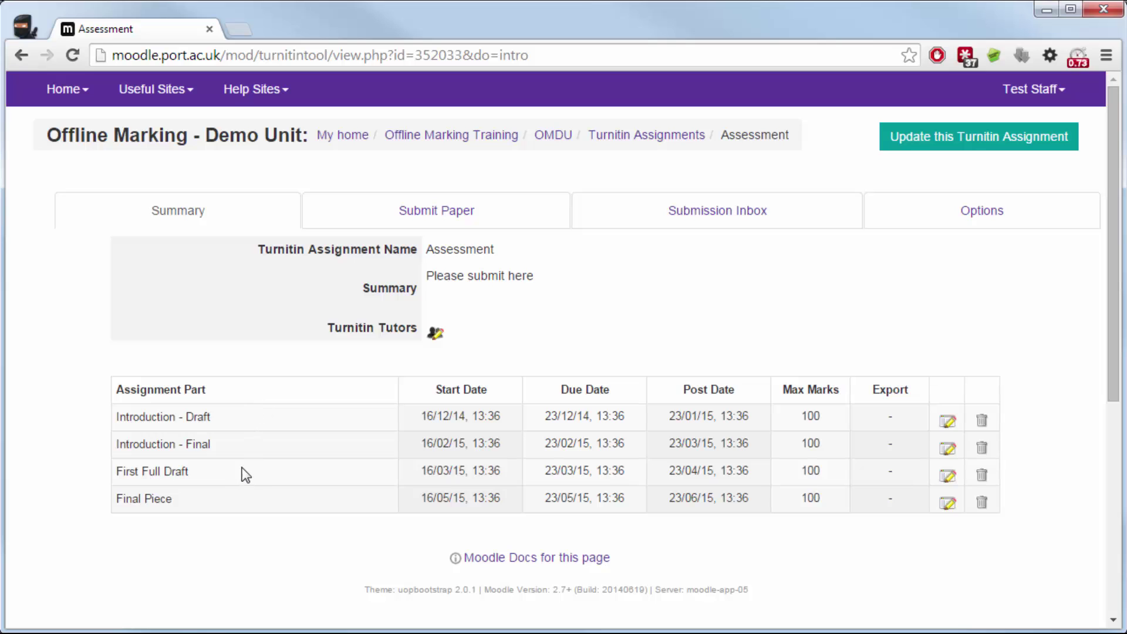
click(787, 216)
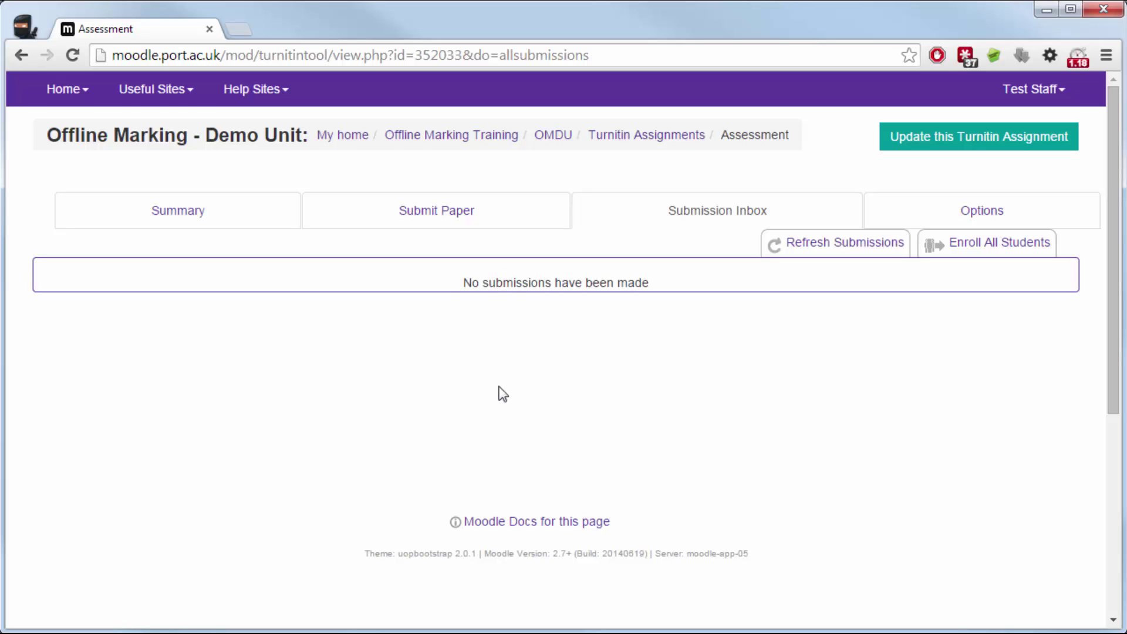
click(204, 213)
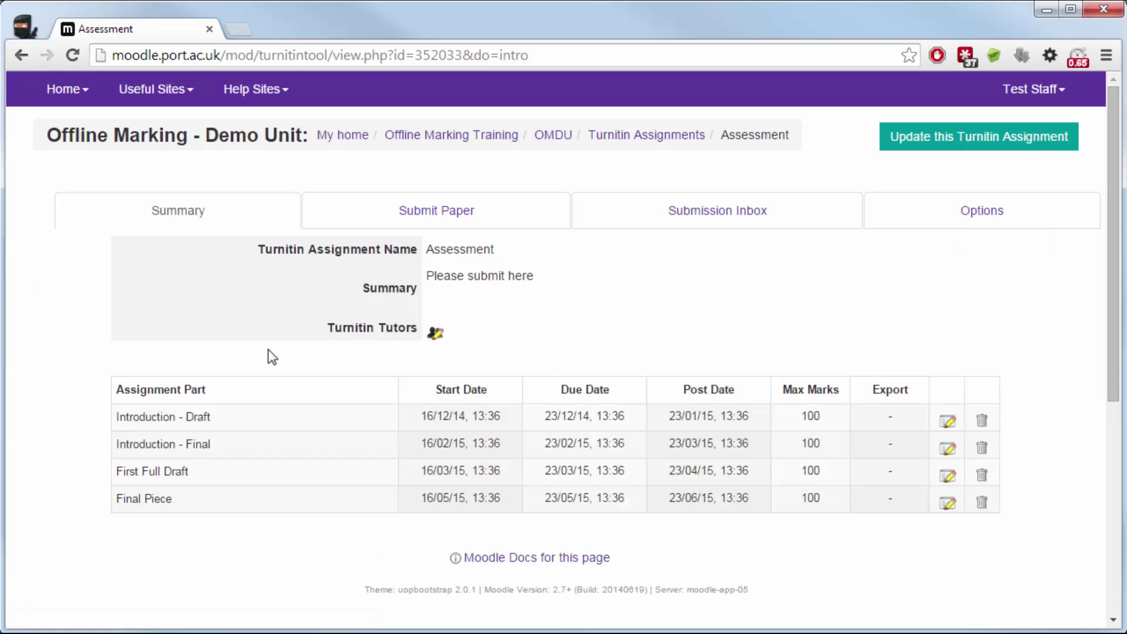